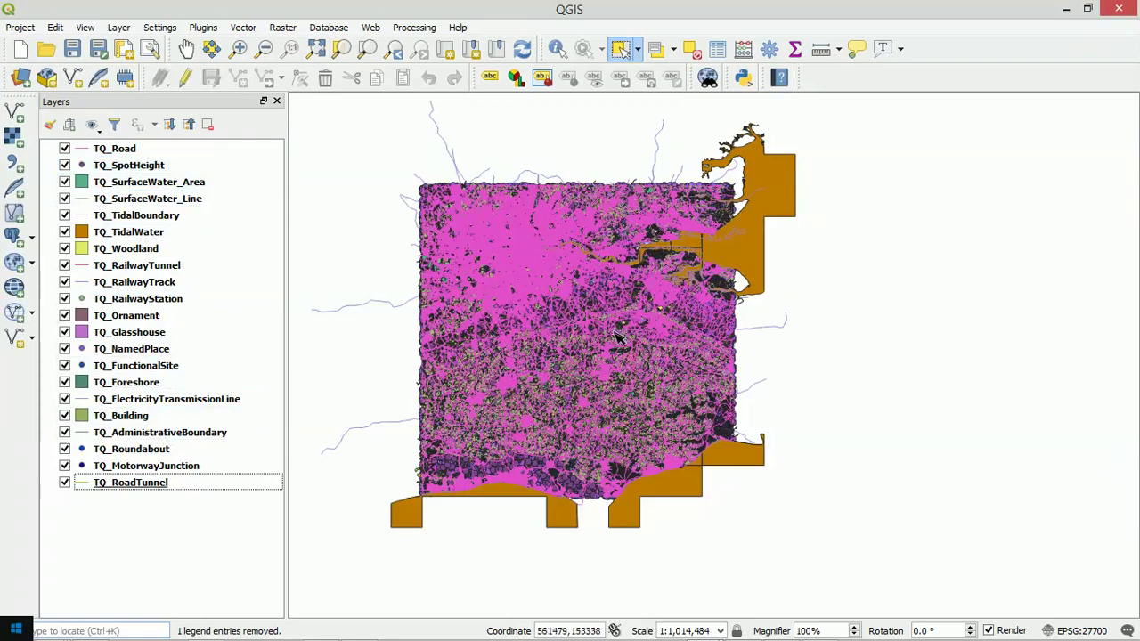
{"action": "scroll", "coordinate": [595, 335], "scroll_direction": "up", "scroll_amount": 3}
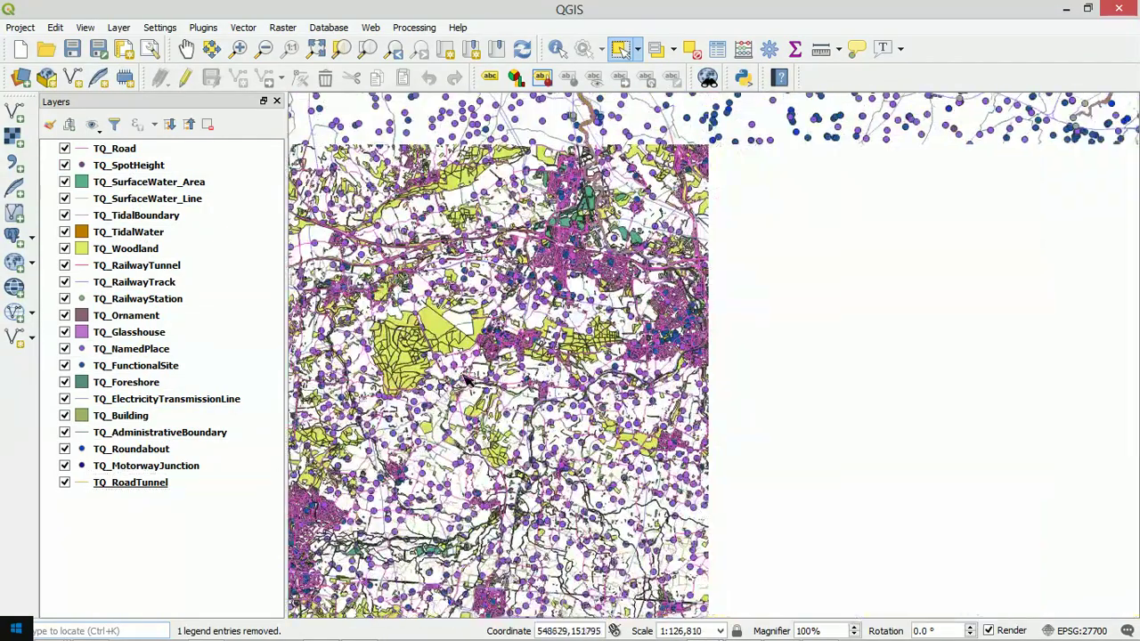
{"action": "scroll", "coordinate": [526, 368], "scroll_direction": "down", "scroll_amount": 2}
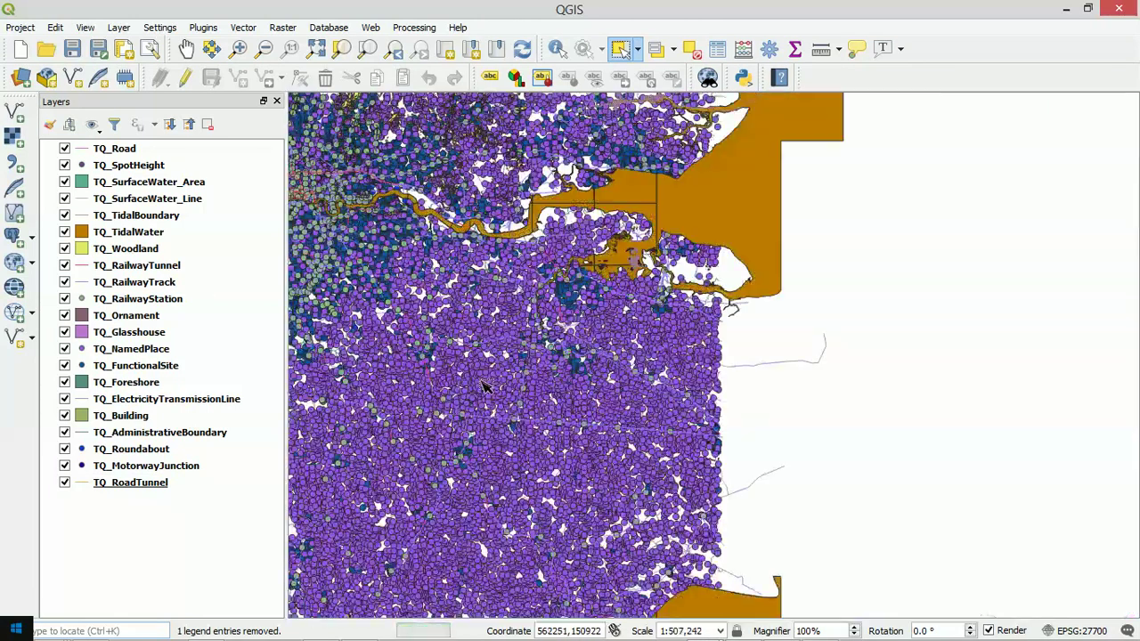
{"action": "scroll", "coordinate": [701, 355], "scroll_direction": "down", "scroll_amount": 2}
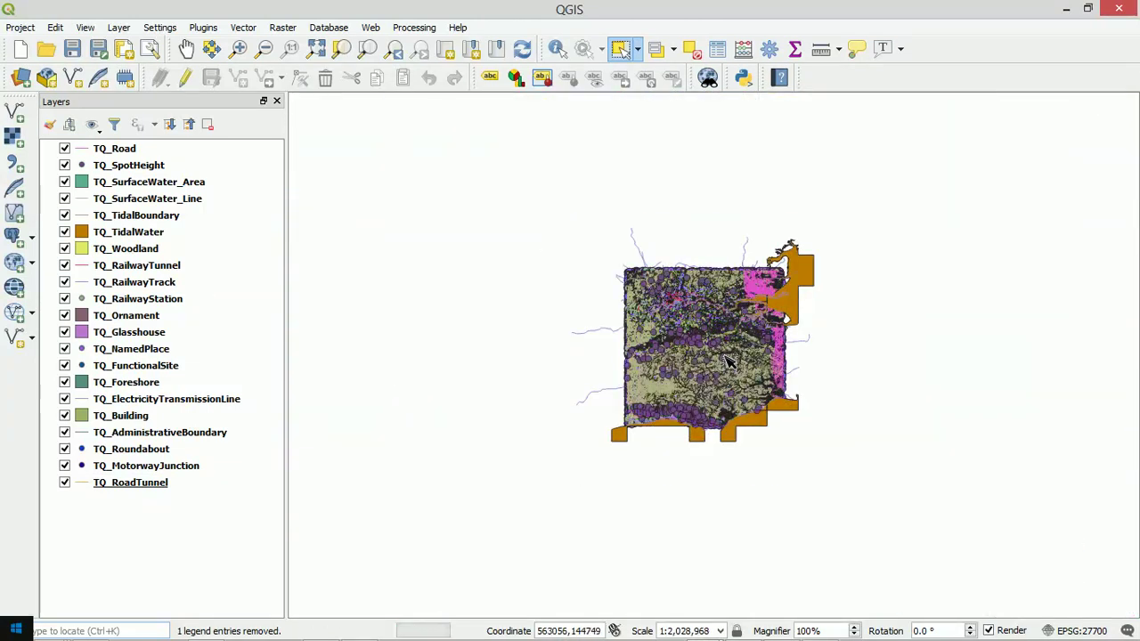
{"action": "left_click_drag", "start_coordinate": [728, 364], "coordinate": [620, 337]}
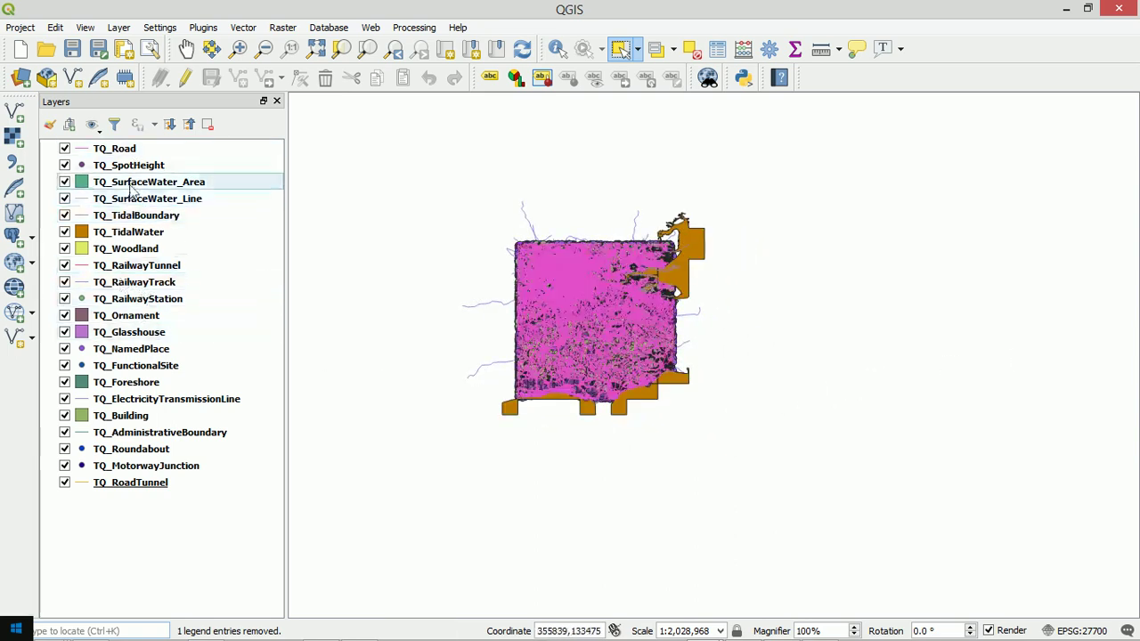
Select TQ_Road and TQ_RoadTunnel together and group them
{"action": "mouse_move", "coordinate": [134, 174]}
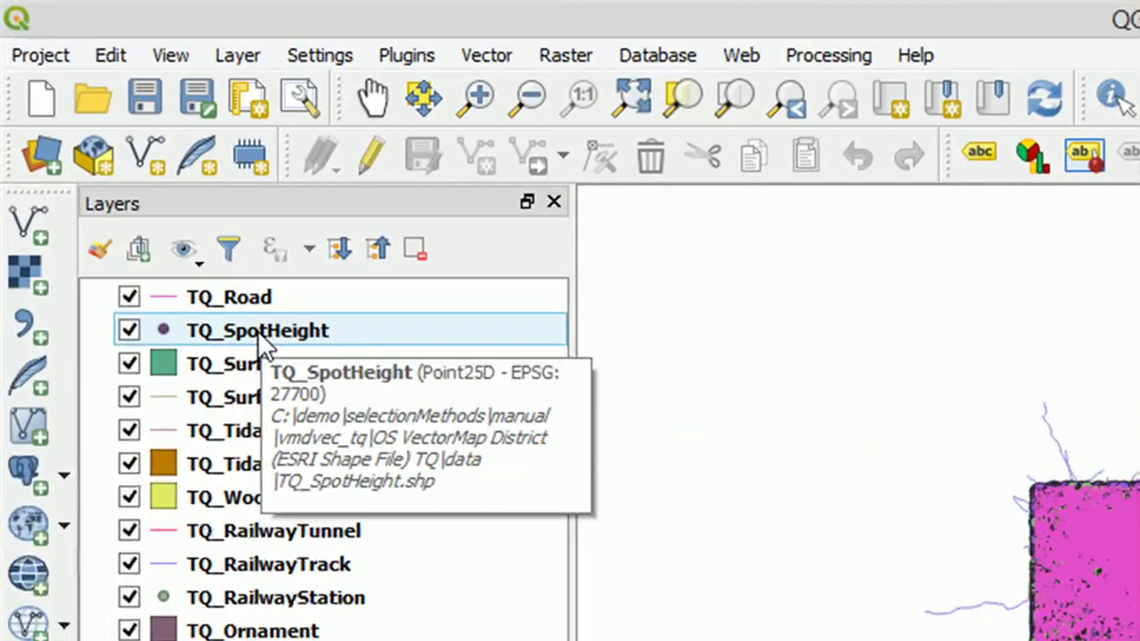
{"action": "left_click", "coordinate": [218, 299]}
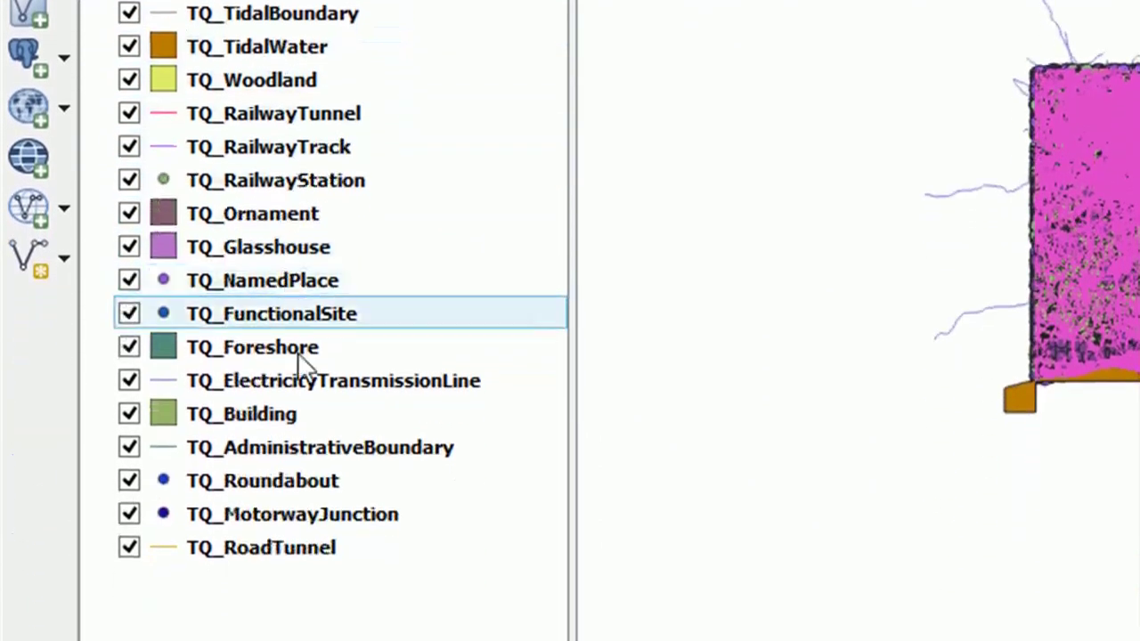
{"action": "left_click", "coordinate": [278, 558]}
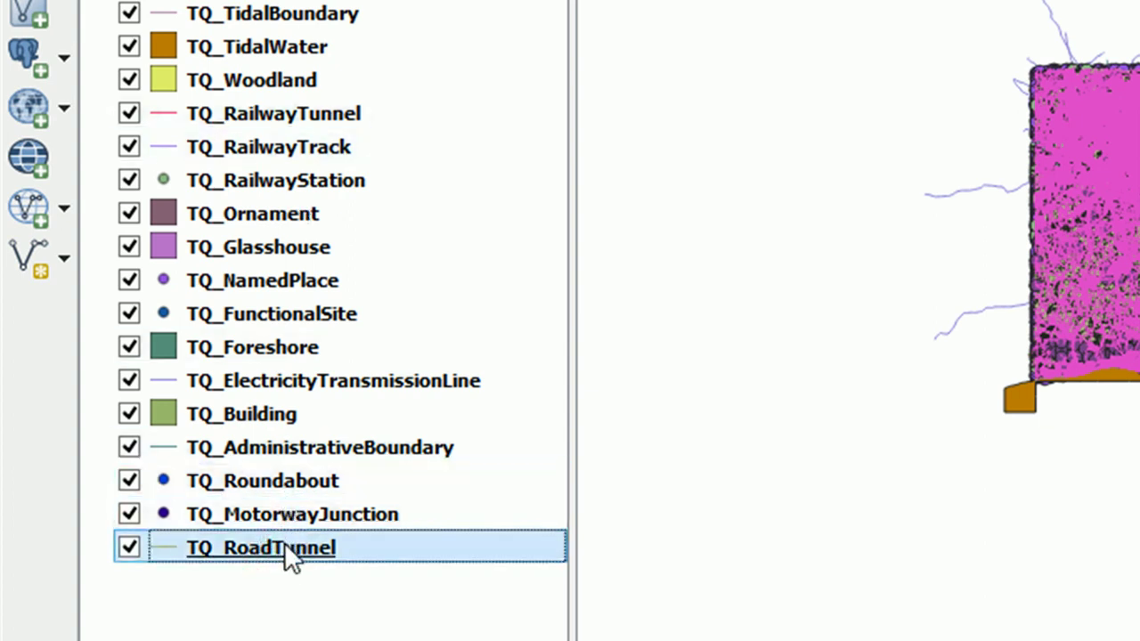
{"action": "right_click", "coordinate": [382, 548]}
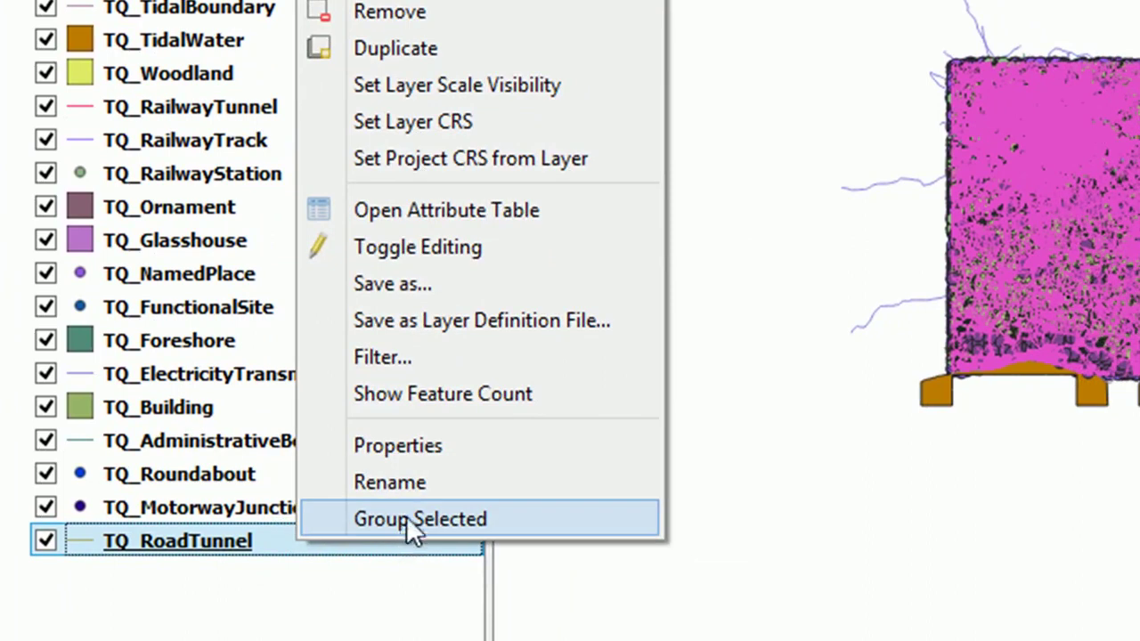
{"action": "left_click", "coordinate": [408, 520]}
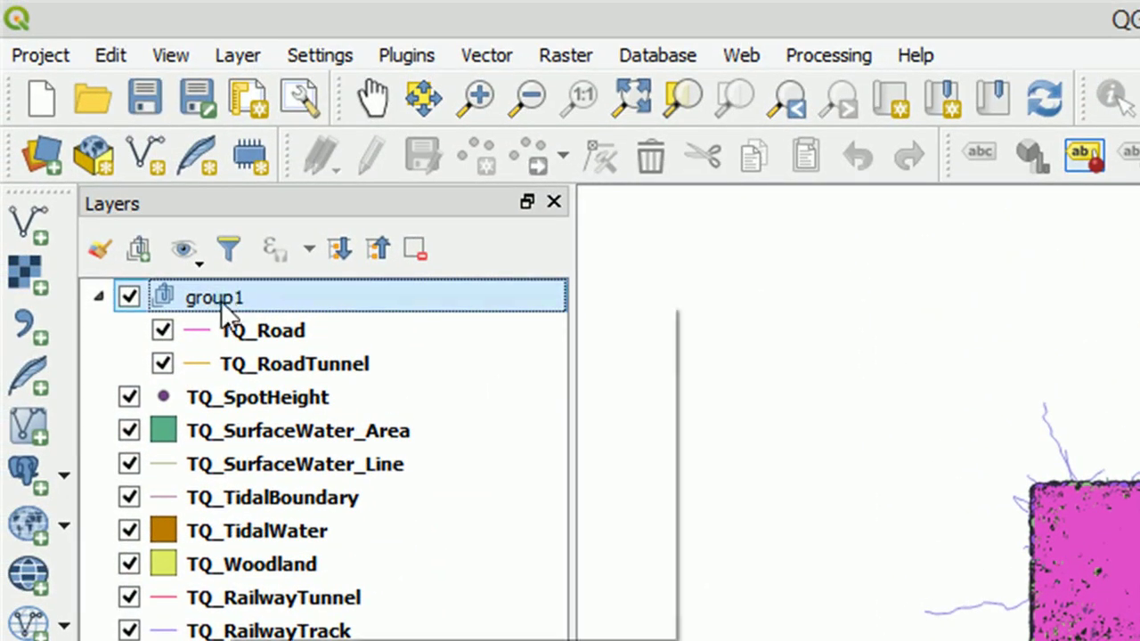
Rename the new layer group to 'Roads'
{"action": "right_click", "coordinate": [223, 300]}
{"action": "left_click", "coordinate": [297, 432]}
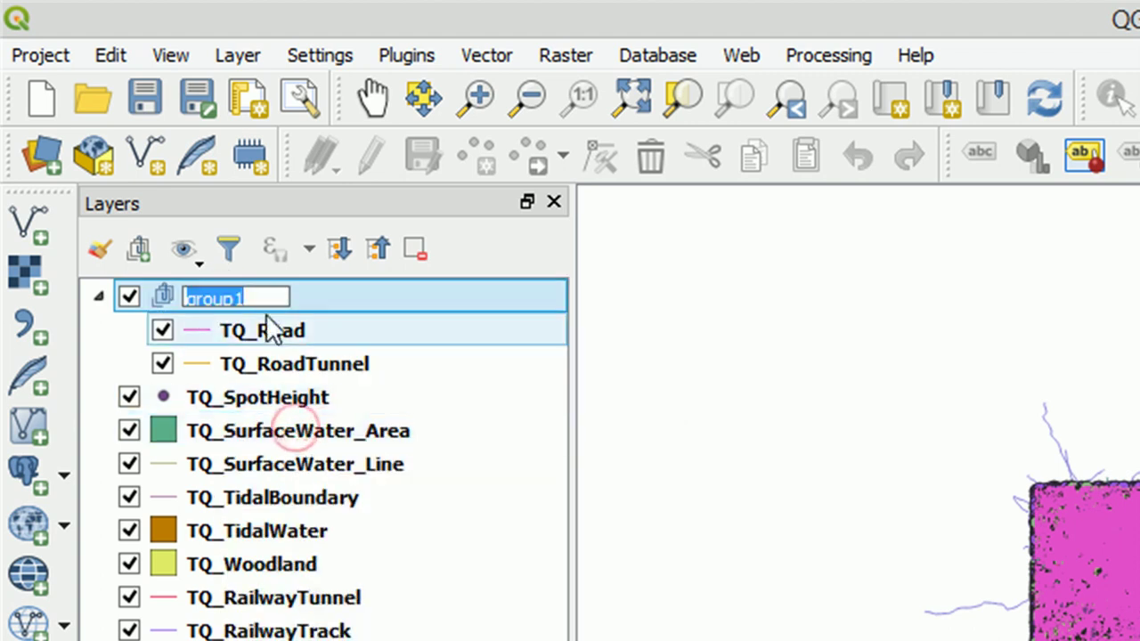
{"action": "type", "text": "Roads"}
{"action": "key", "text": "Return"}
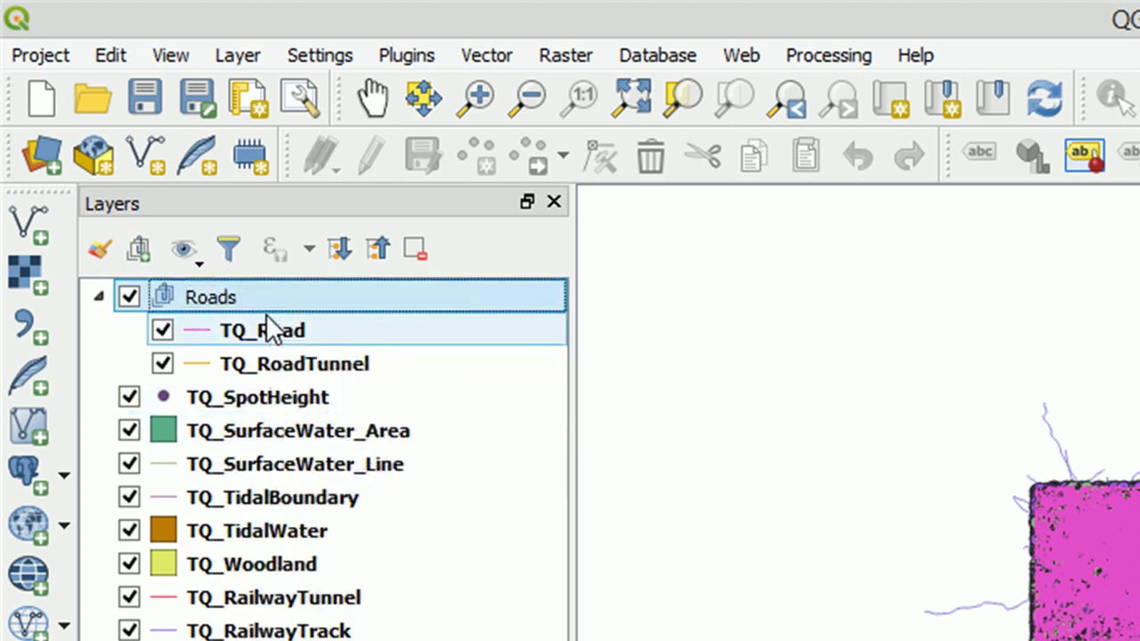
Select the layers from TQ_SpotHeight down to TQ_MotorwayJunction and group them
{"action": "left_click", "coordinate": [250, 398]}
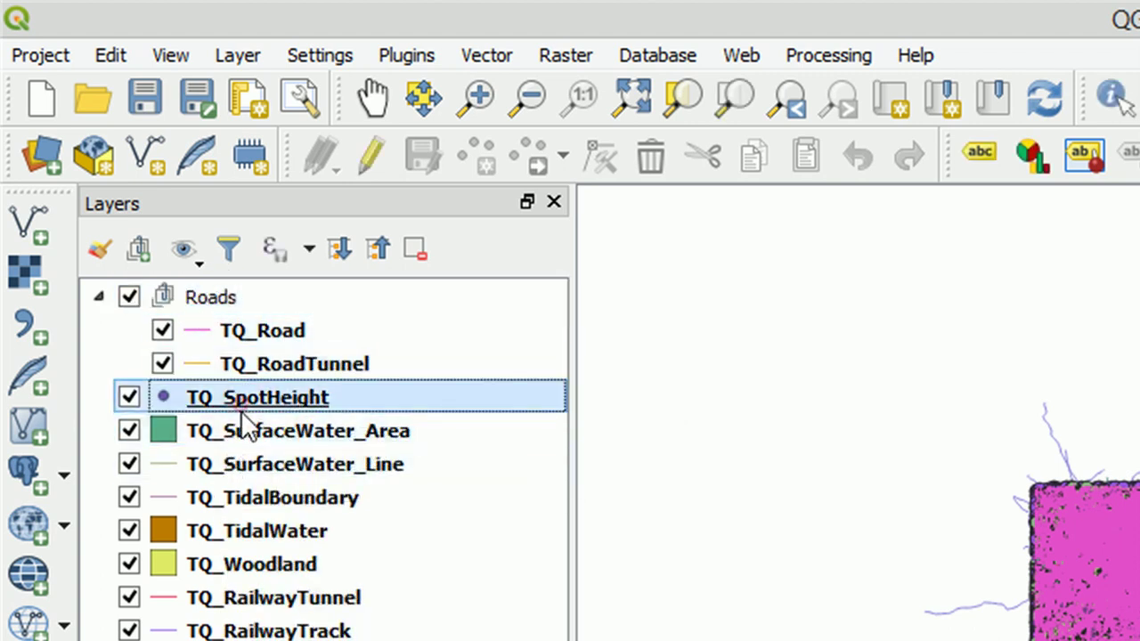
{"action": "left_click", "coordinate": [256, 481], "text": "shift"}
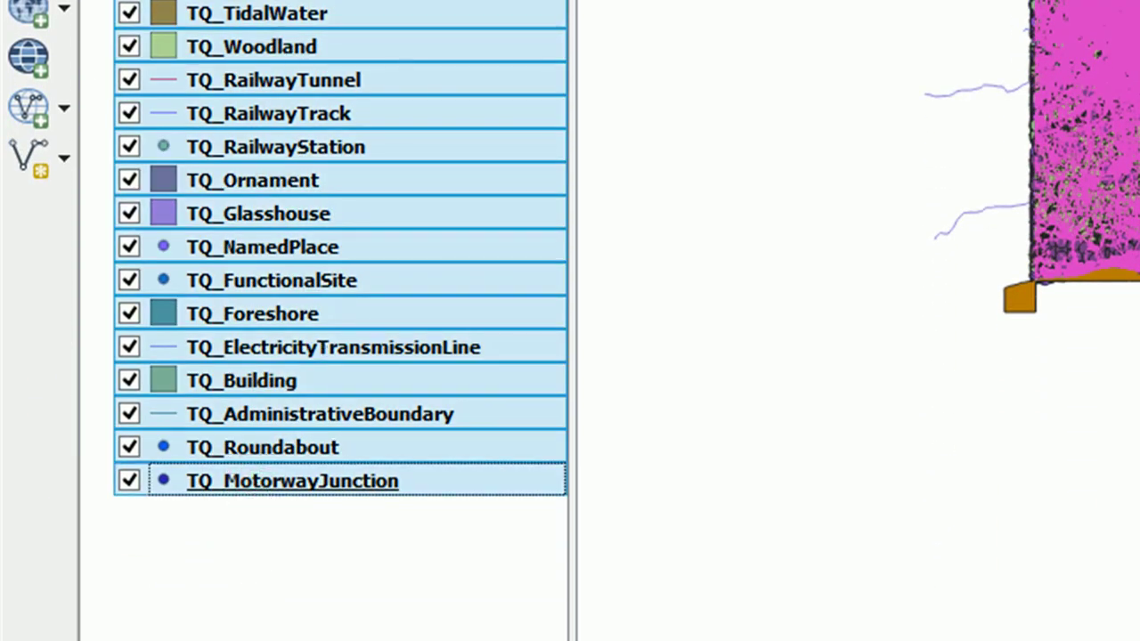
{"action": "right_click", "coordinate": [275, 52]}
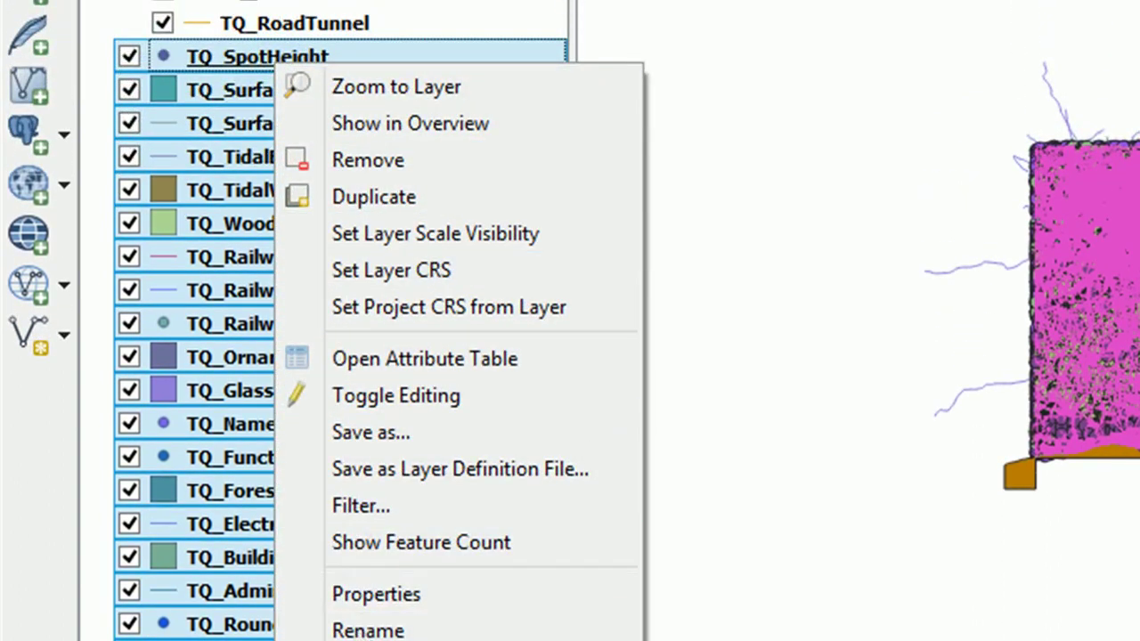
{"action": "left_click", "coordinate": [365, 640]}
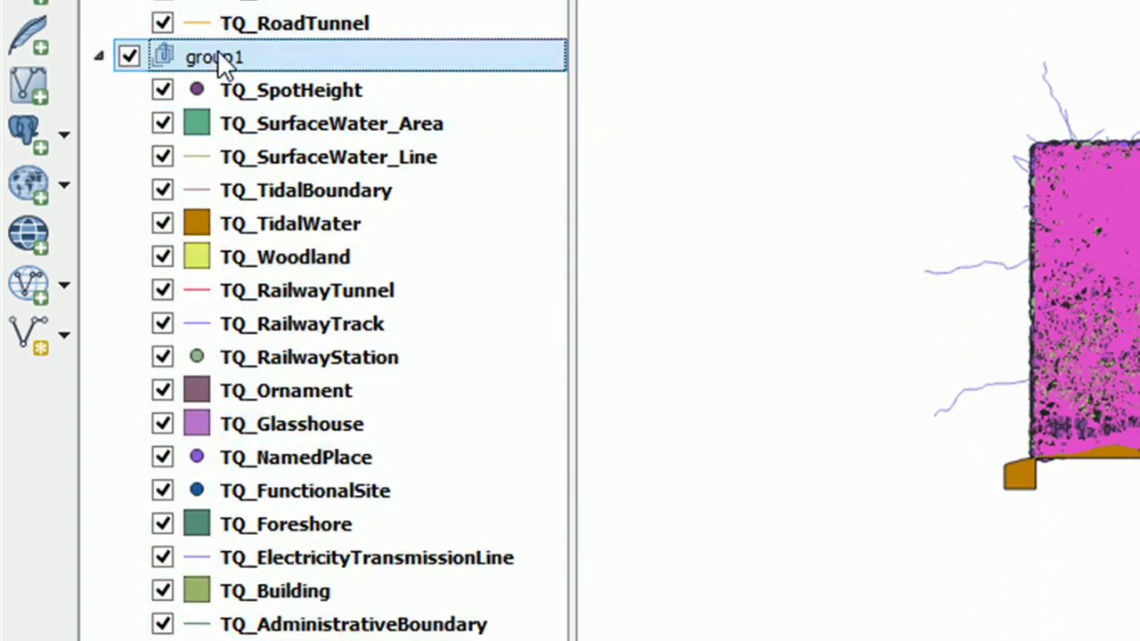
Name the new group 'Not Roads' and hide it from the map
{"action": "right_click", "coordinate": [217, 51]}
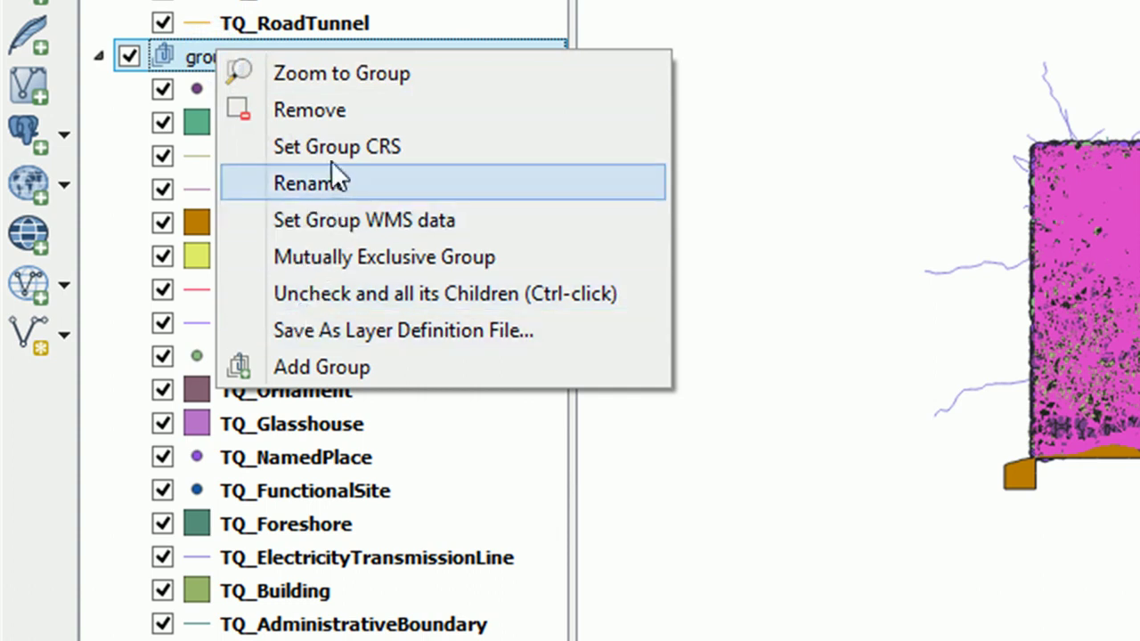
{"action": "left_click", "coordinate": [324, 183]}
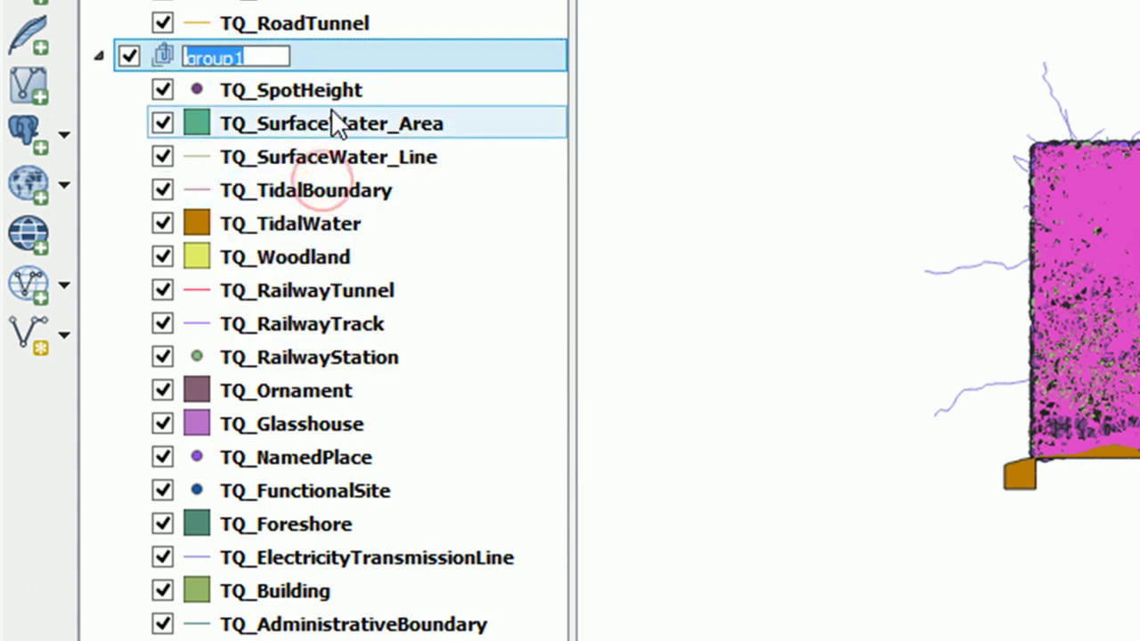
{"action": "type", "text": "Not Roads"}
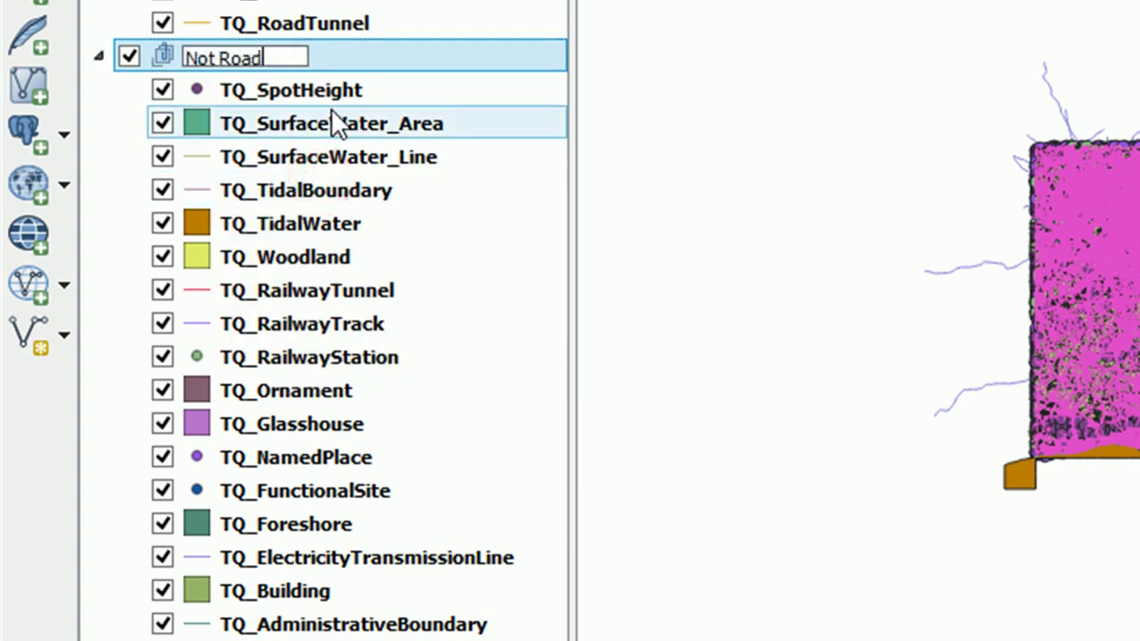
{"action": "key", "text": "Return"}
{"action": "left_click", "coordinate": [130, 57]}
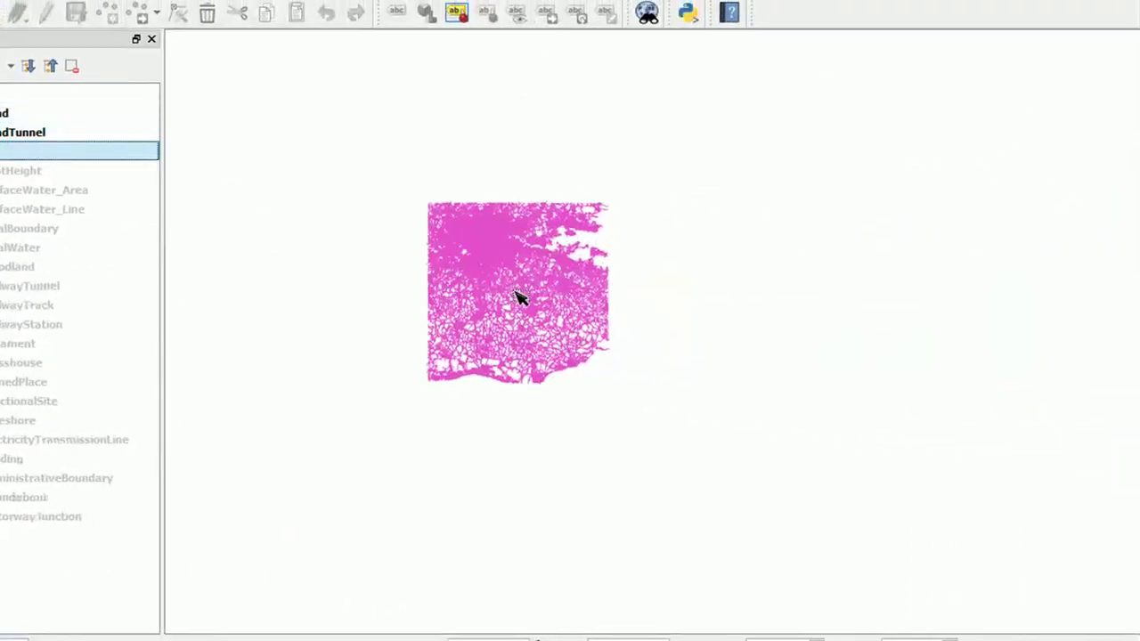
Zoom the map in on the pink road network until individual streets are readable
{"action": "scroll", "coordinate": [521, 298], "scroll_direction": "up", "scroll_amount": 2}
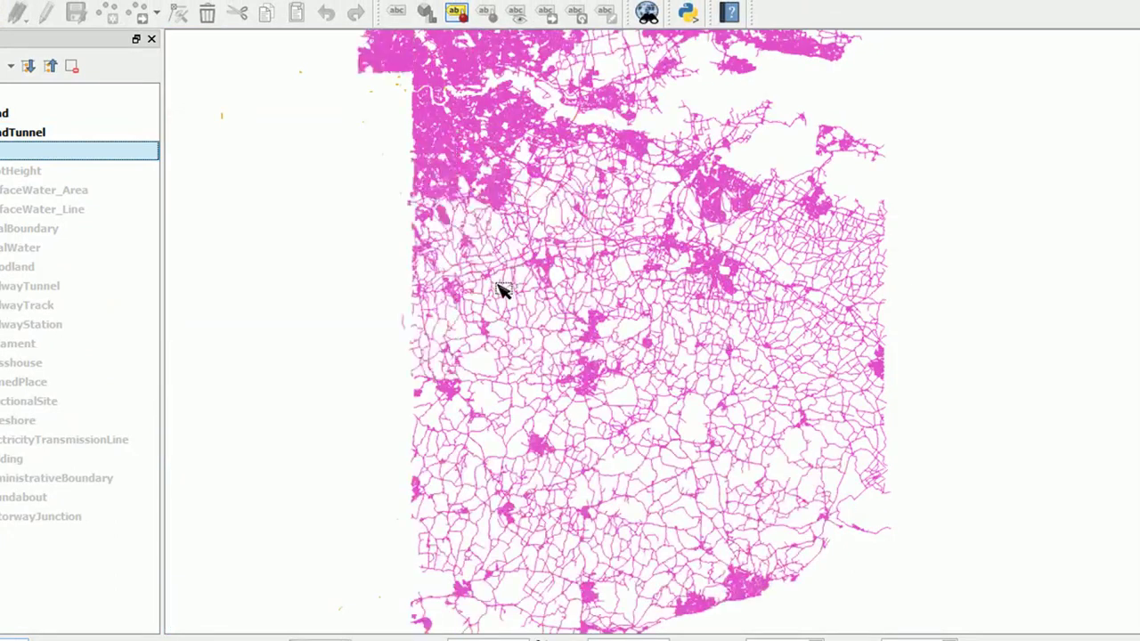
{"action": "scroll", "coordinate": [665, 329], "scroll_direction": "up", "scroll_amount": 2}
{"action": "scroll", "coordinate": [634, 329], "scroll_direction": "down", "scroll_amount": 2}
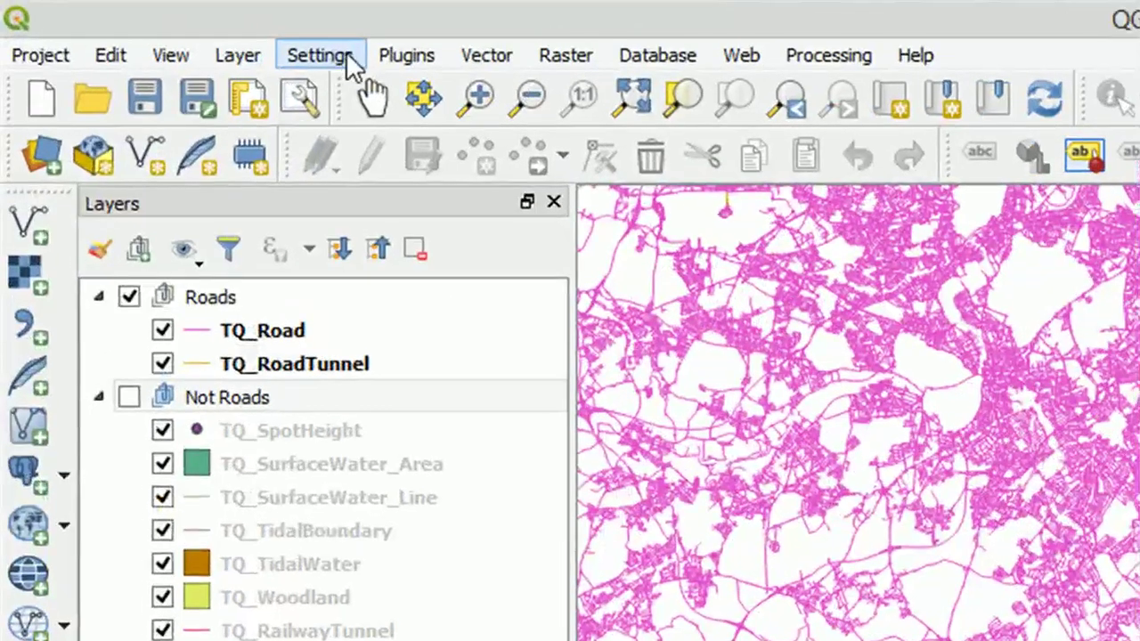
Show the Browser panel via View > Panels
{"action": "left_click", "coordinate": [167, 56]}
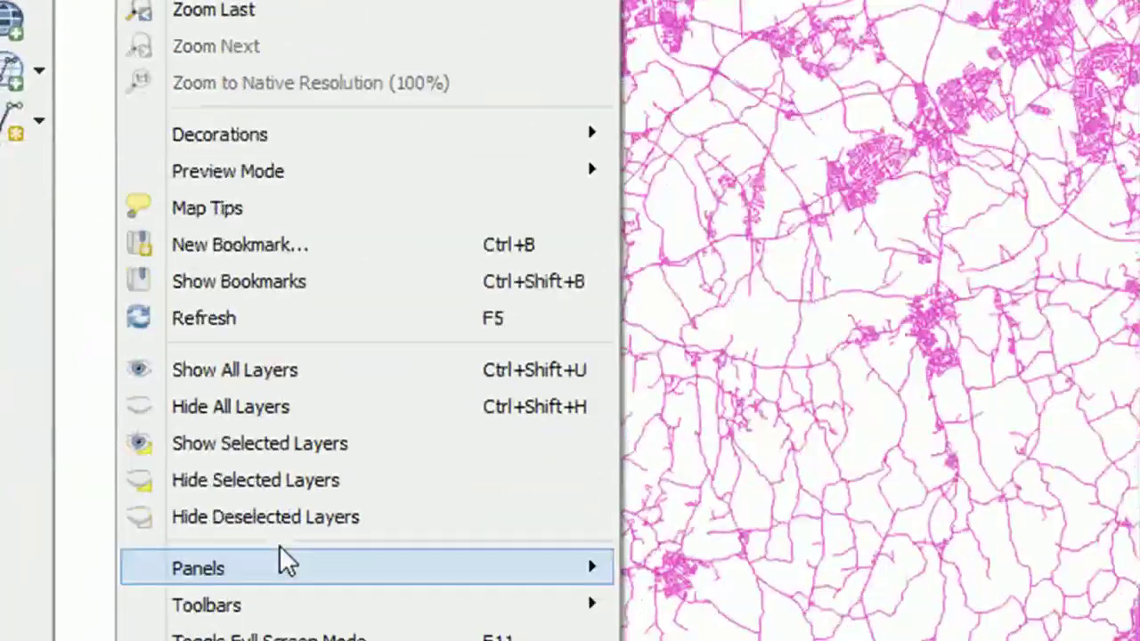
{"action": "mouse_move", "coordinate": [275, 494]}
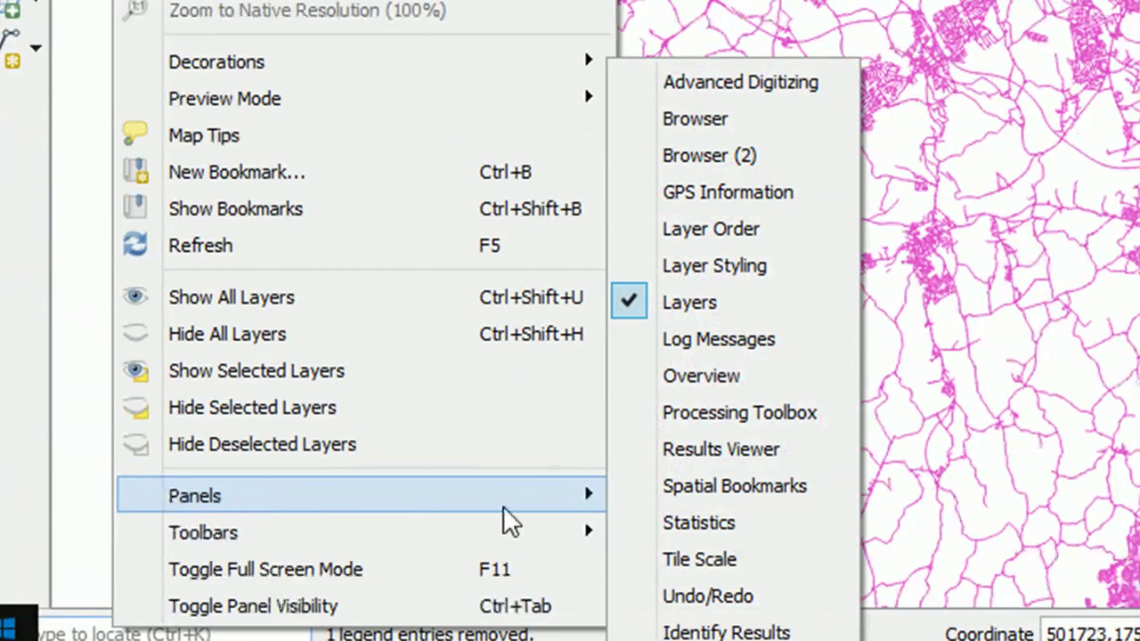
{"action": "left_click", "coordinate": [716, 115]}
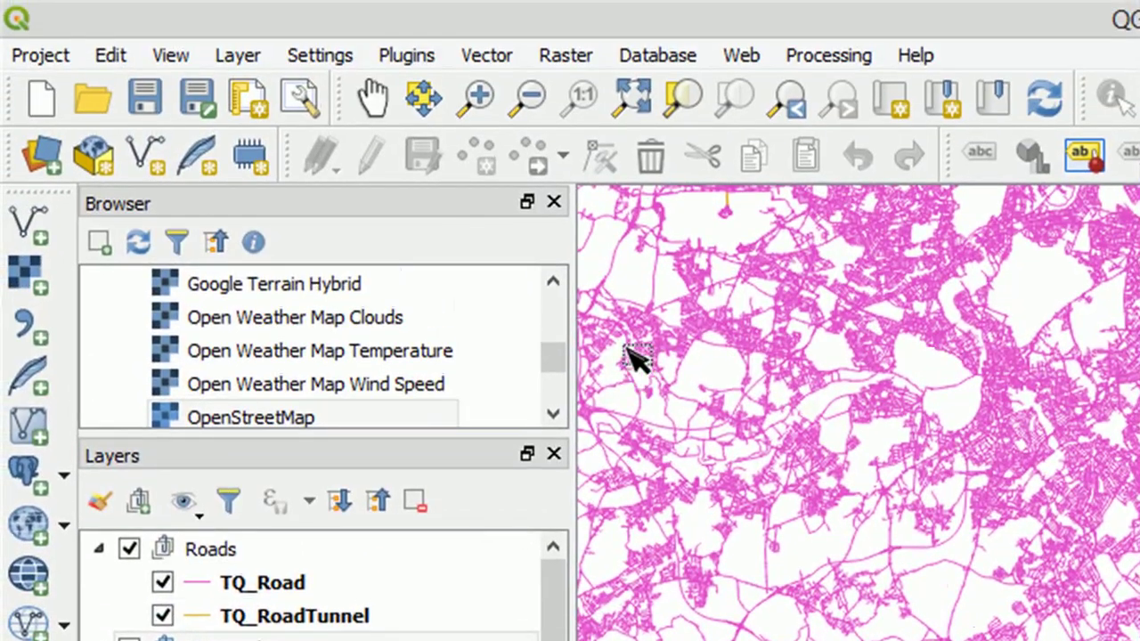
Scroll the Browser list to the expanded XYZ Tiles basemaps like OpenStreetMap
{"action": "left_click", "coordinate": [552, 283]}
{"action": "left_click_drag", "start_coordinate": [552, 283], "coordinate": [552, 283]}
{"action": "left_click_drag", "start_coordinate": [553, 415], "coordinate": [553, 415]}
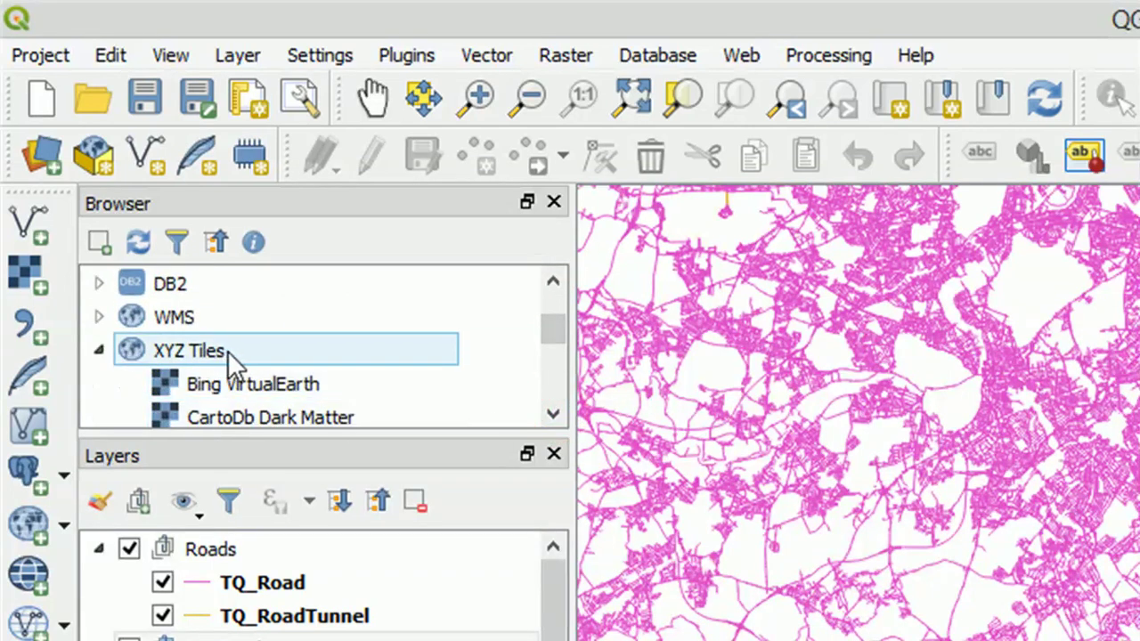
{"action": "left_click", "coordinate": [553, 415]}
{"action": "left_click", "coordinate": [553, 415]}
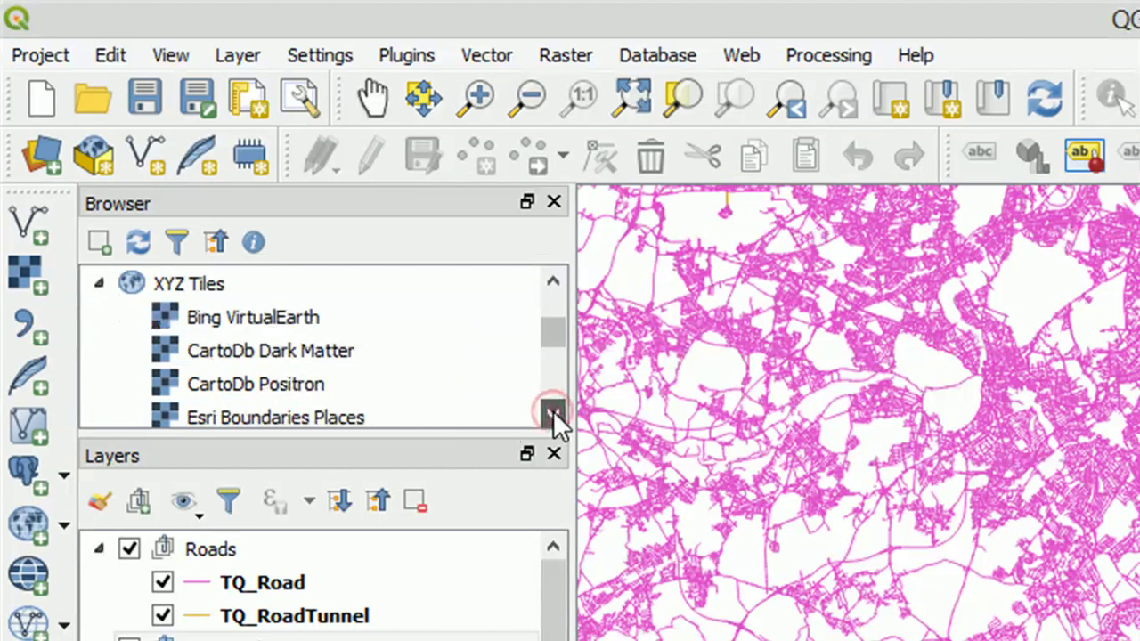
{"action": "left_click_drag", "start_coordinate": [553, 412], "coordinate": [553, 412]}
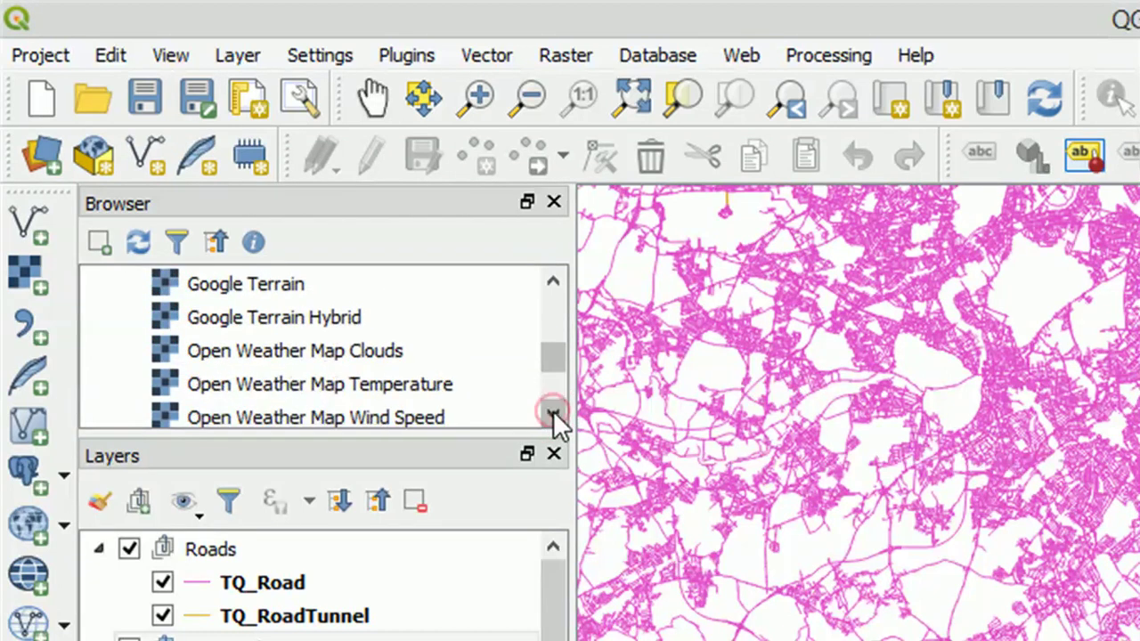
Add OpenStreetMap from XYZ Tiles as a top-level layer between the Roads and Not Roads groups
{"action": "left_click", "coordinate": [534, 426]}
{"action": "left_click", "coordinate": [553, 415]}
{"action": "left_click", "coordinate": [553, 415]}
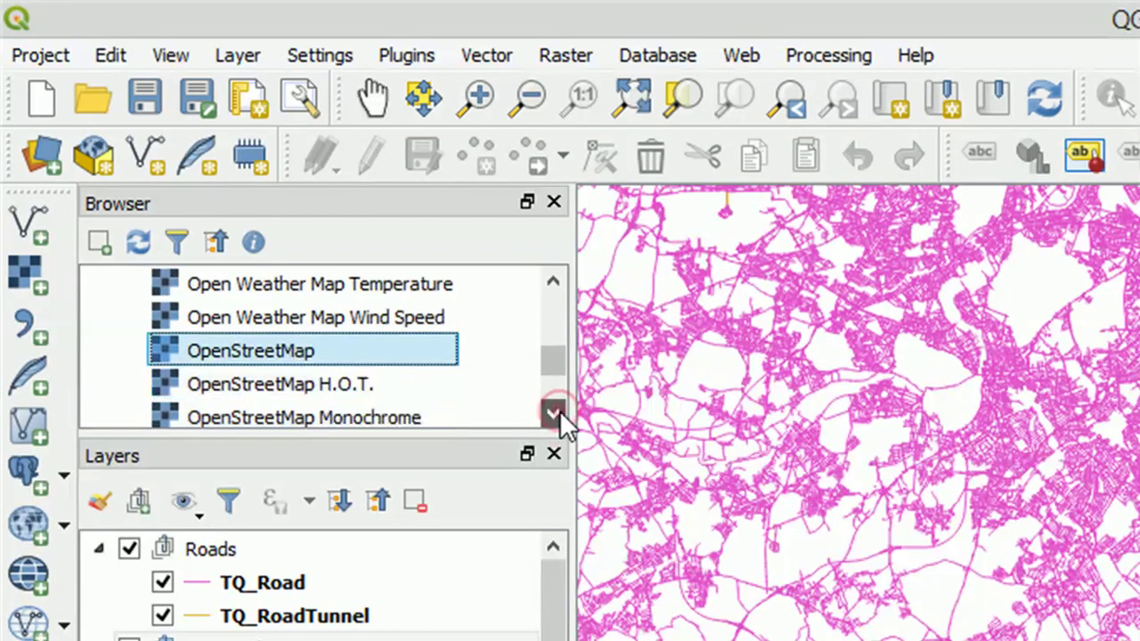
{"action": "left_click_drag", "start_coordinate": [362, 349], "coordinate": [301, 625]}
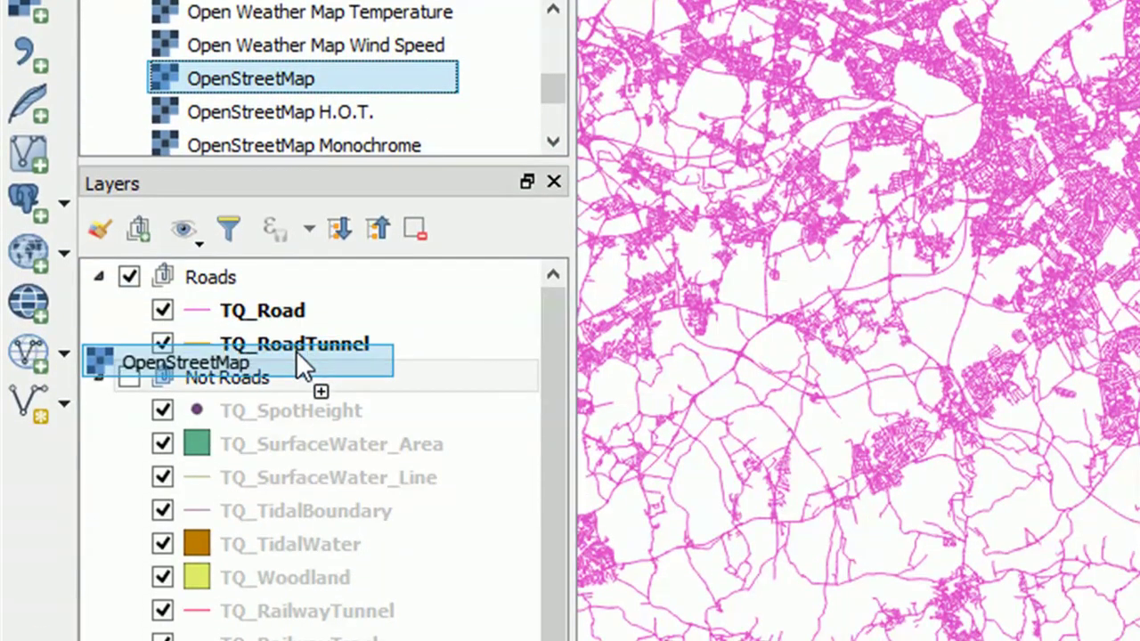
{"action": "left_click_drag", "start_coordinate": [296, 350], "coordinate": [295, 350]}
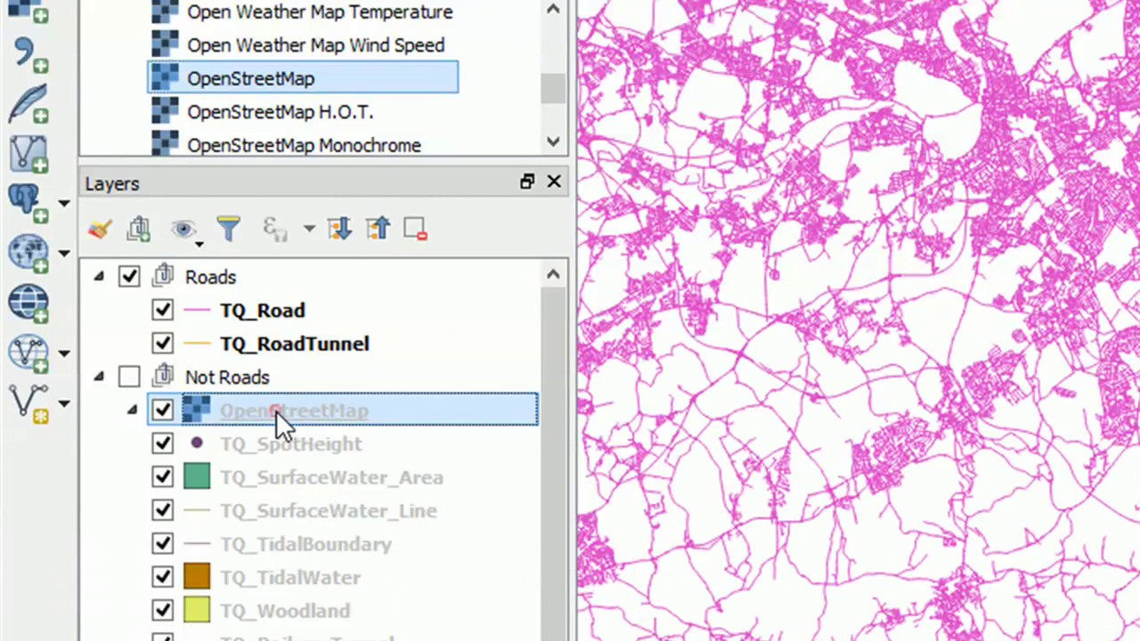
{"action": "left_click_drag", "start_coordinate": [276, 411], "coordinate": [238, 371]}
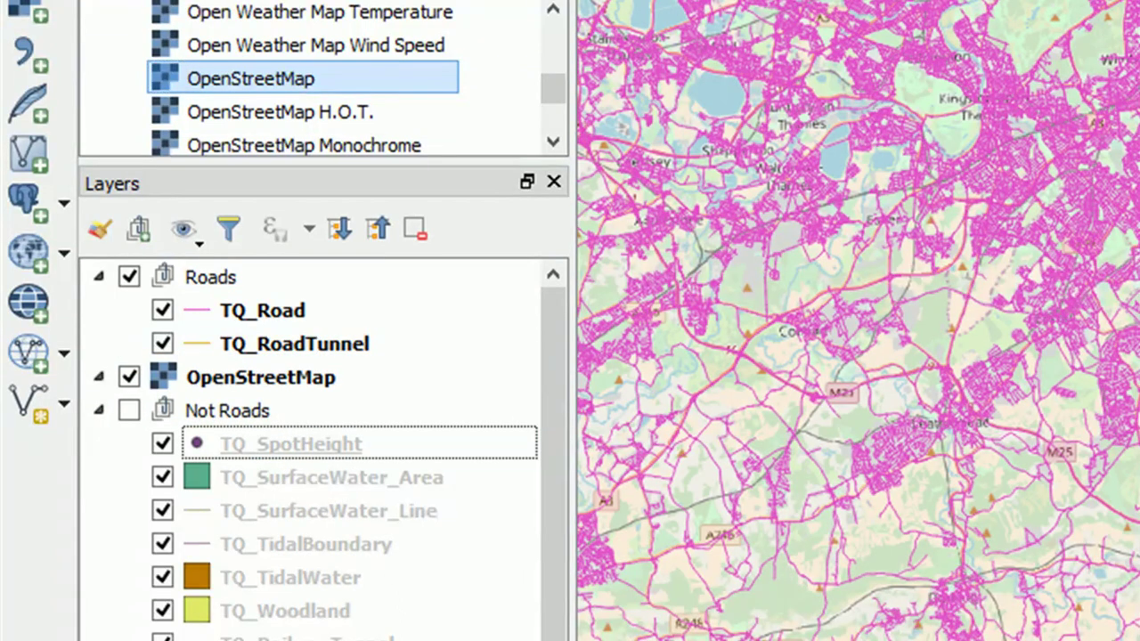
{"action": "scroll", "coordinate": [858, 321], "scroll_direction": "down", "scroll_amount": 5}
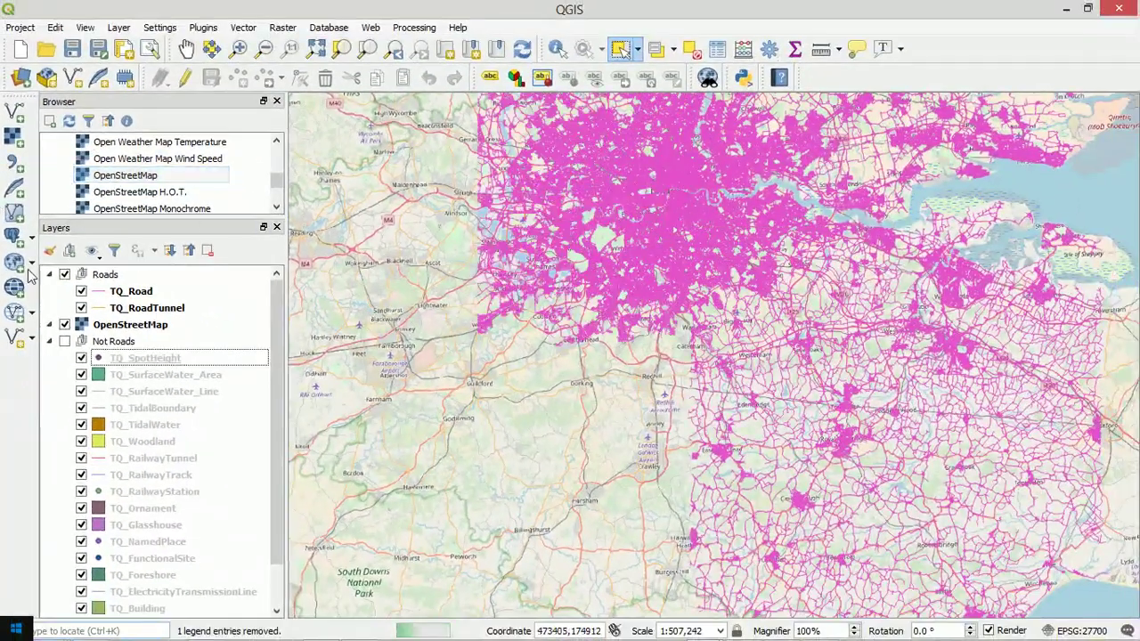
Turn off TQ_Road and TQ_RoadTunnel and zoom the basemap in on Fulham and Battersea
{"action": "left_click", "coordinate": [81, 291]}
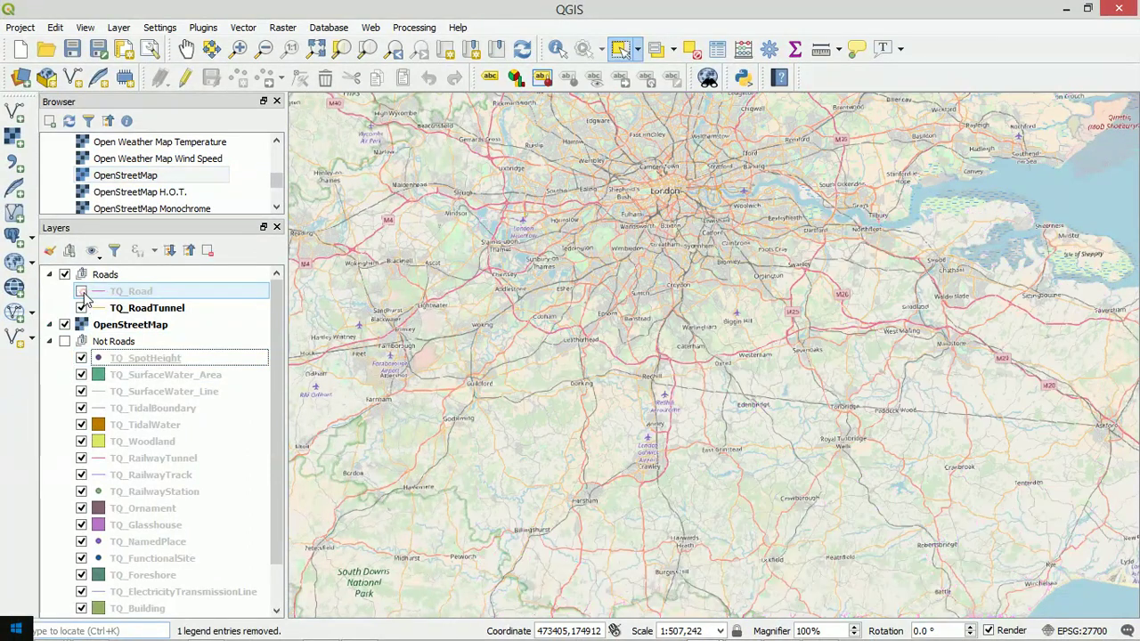
{"action": "left_click", "coordinate": [81, 308]}
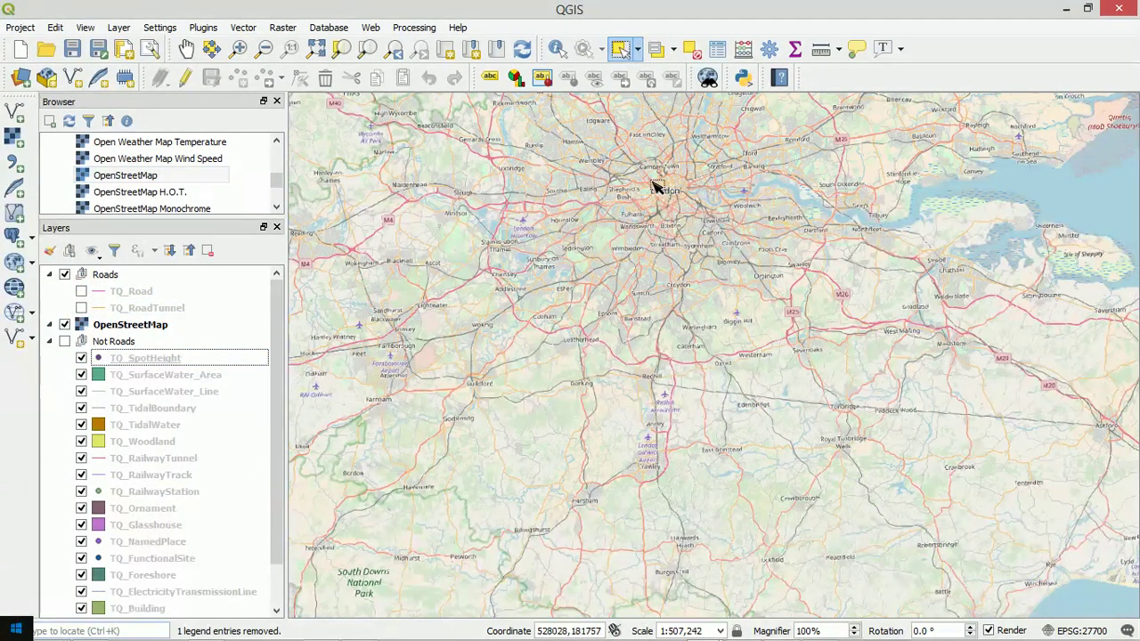
{"action": "scroll", "coordinate": [653, 206], "scroll_direction": "up", "scroll_amount": 2}
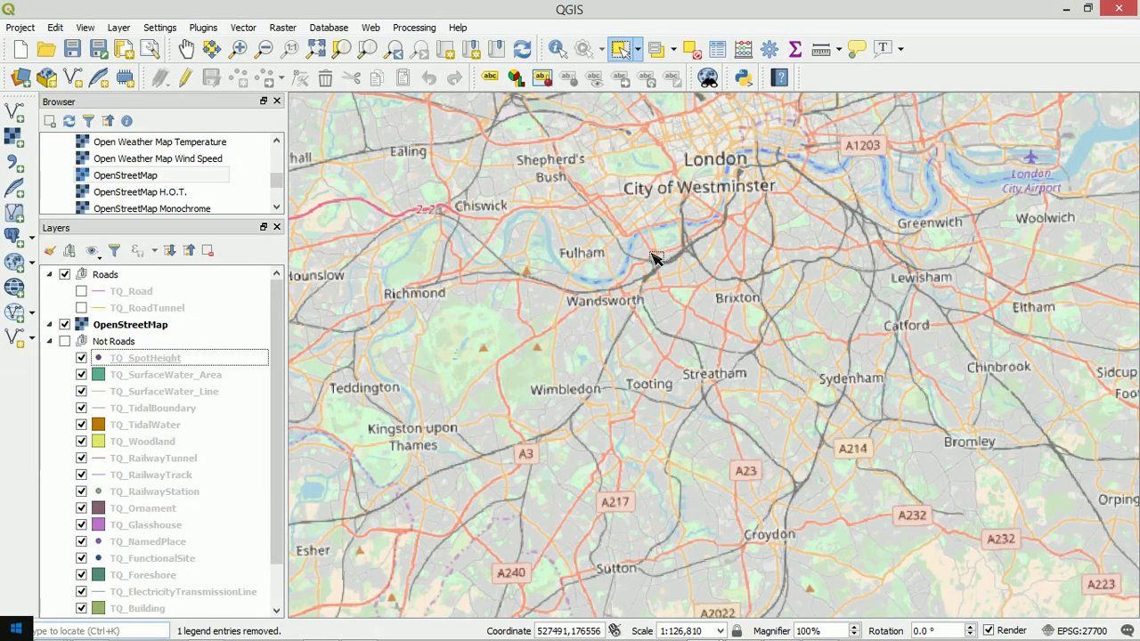
{"action": "scroll", "coordinate": [652, 256], "scroll_direction": "up", "scroll_amount": 1}
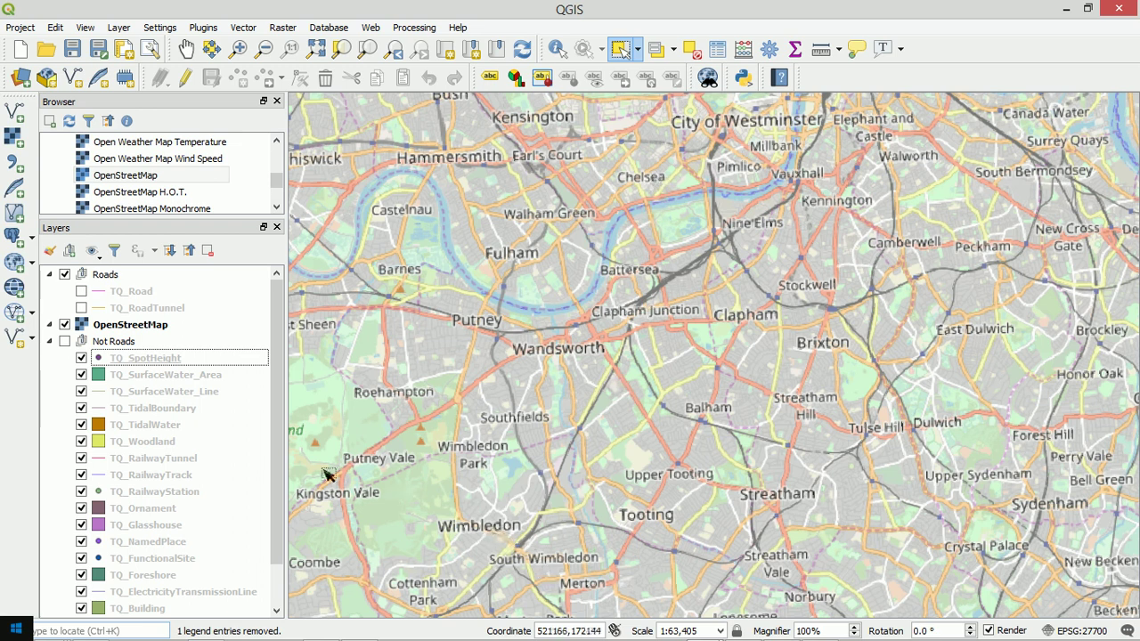
Turn TQ_Road back on, make it active, and box-select its roads from Chelsea to Wimbledon
{"action": "left_click", "coordinate": [81, 292]}
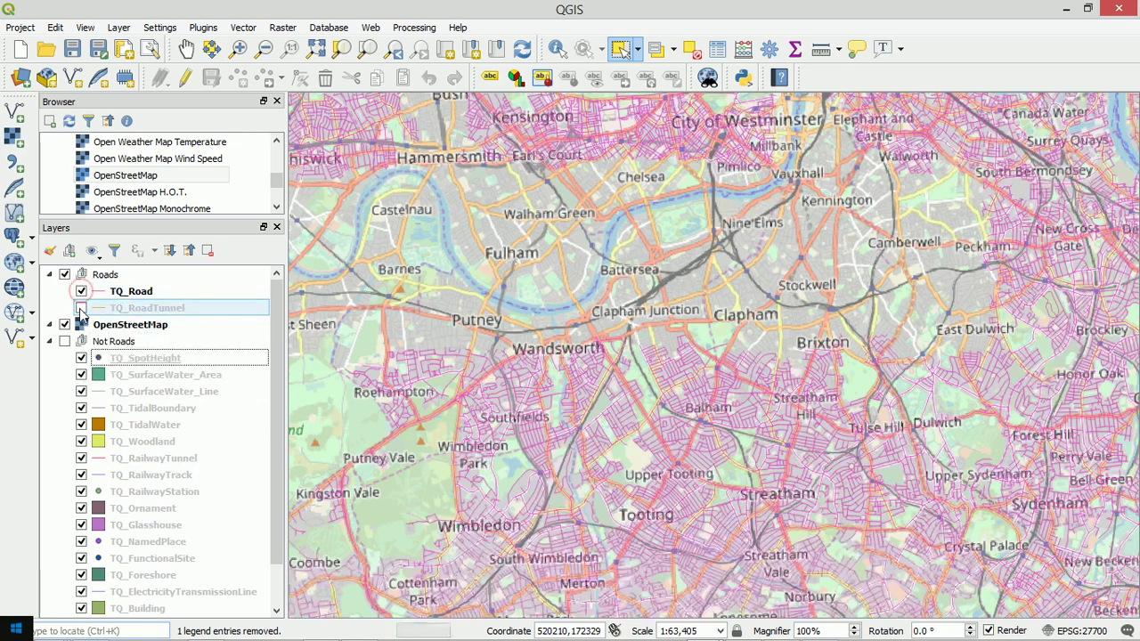
{"action": "left_click", "coordinate": [141, 296]}
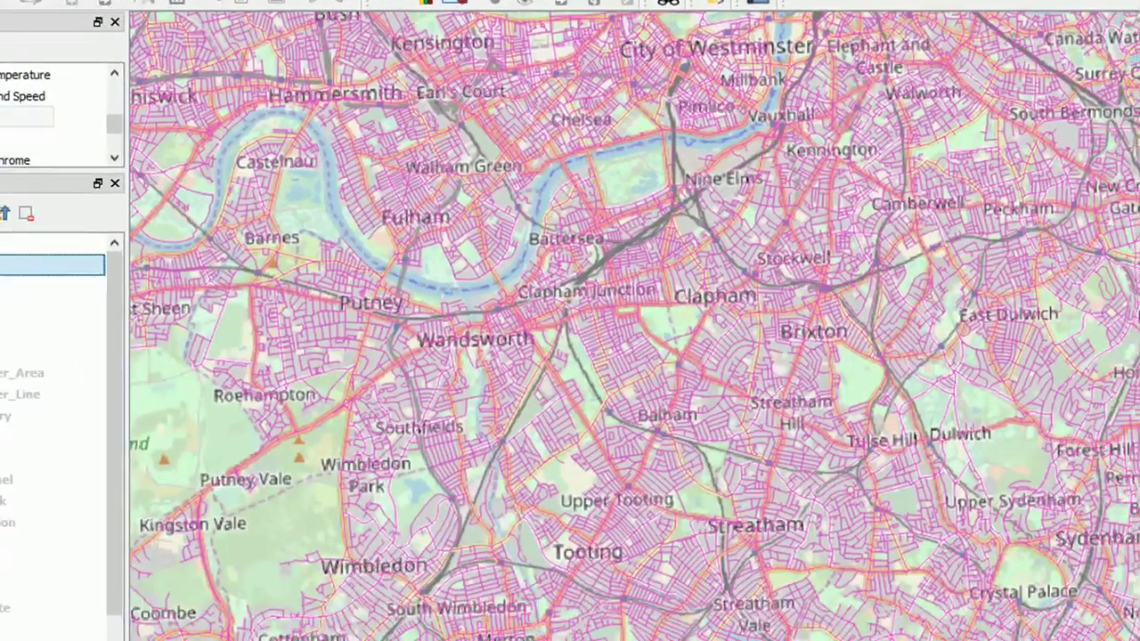
{"action": "left_click", "coordinate": [665, 103]}
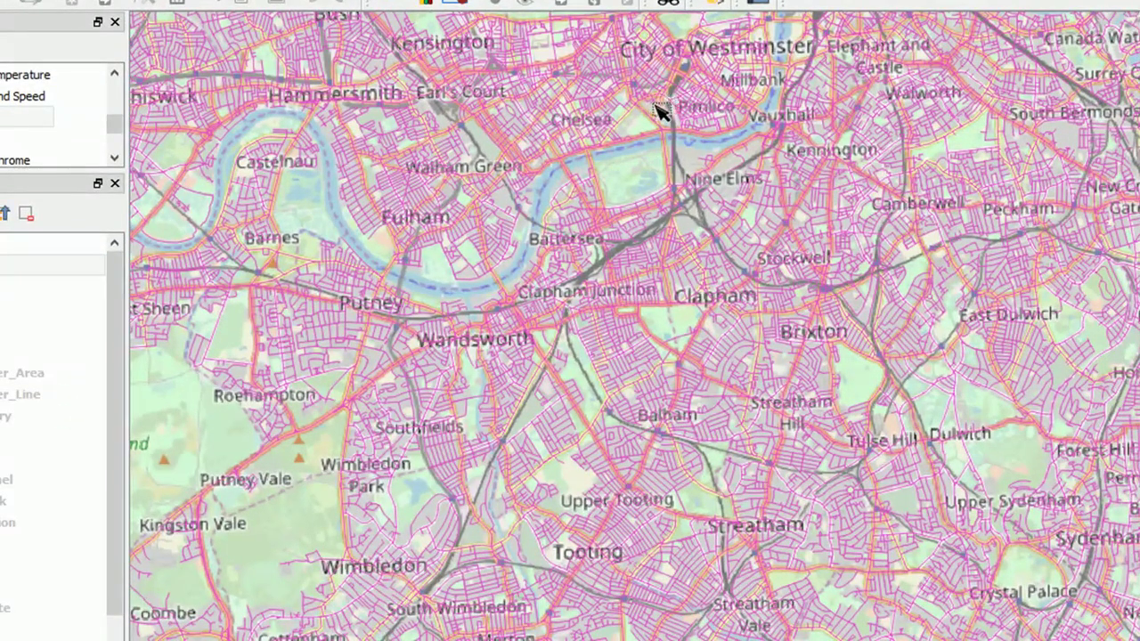
{"action": "left_click_drag", "start_coordinate": [663, 103], "coordinate": [242, 638]}
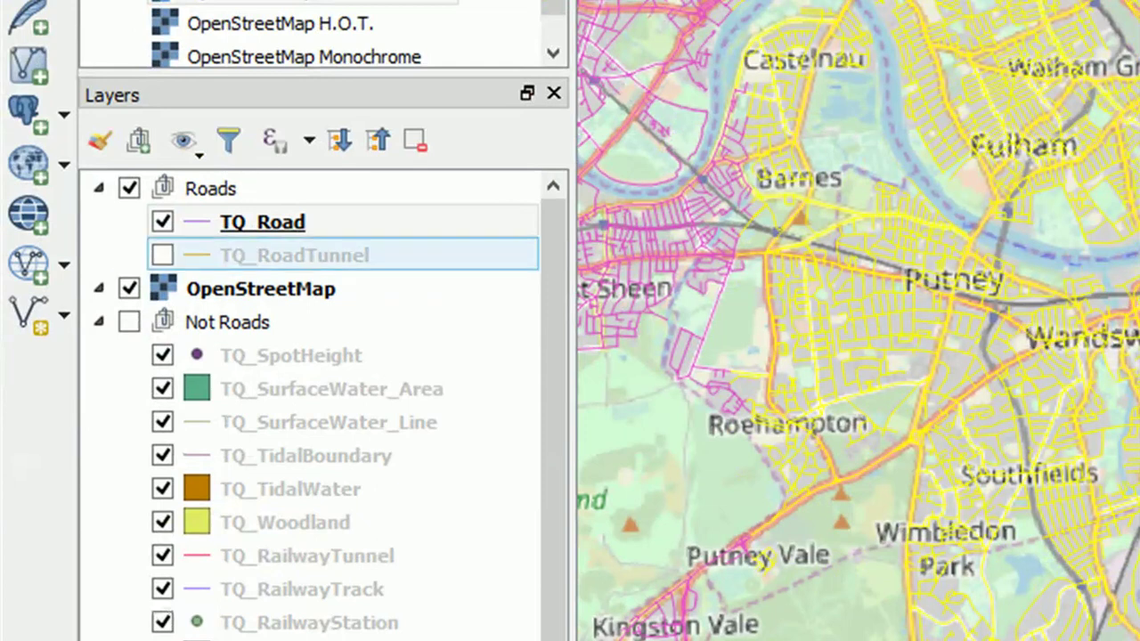
Start saving TQ_Road as a new file with ESRI Shapefile output format
{"action": "right_click", "coordinate": [316, 222]}
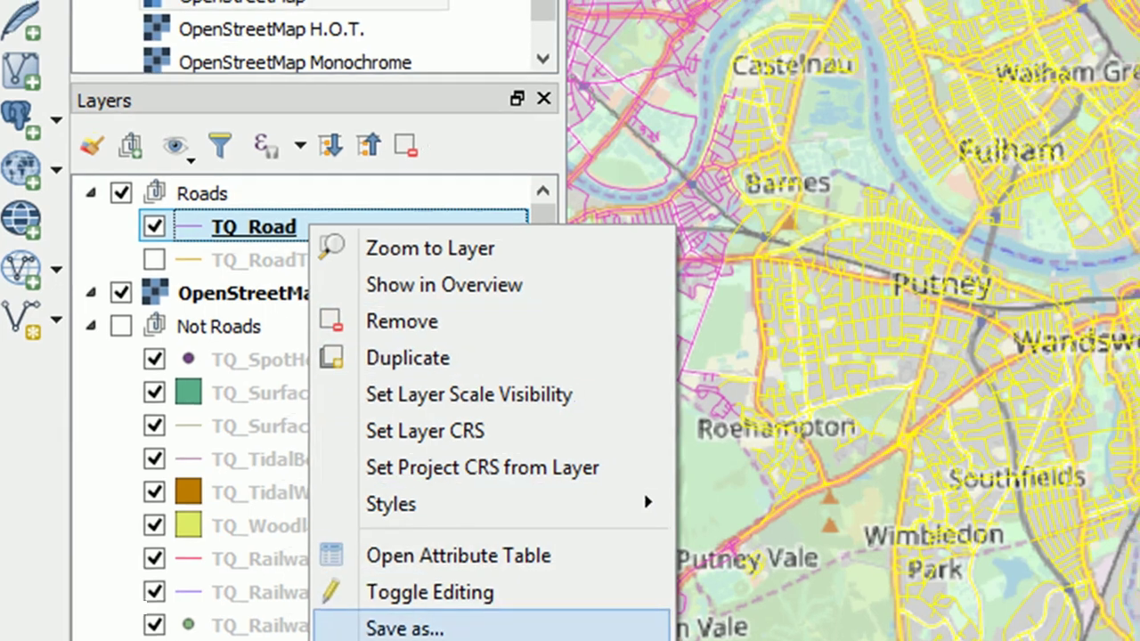
{"action": "key", "text": "Escape"}
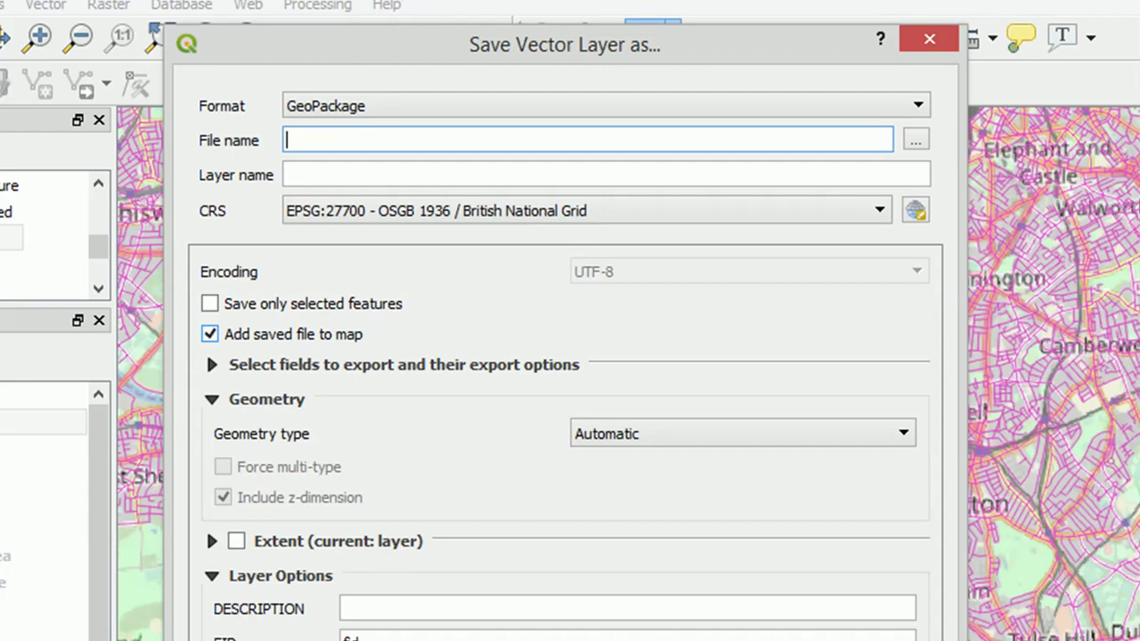
{"action": "left_click", "coordinate": [605, 105]}
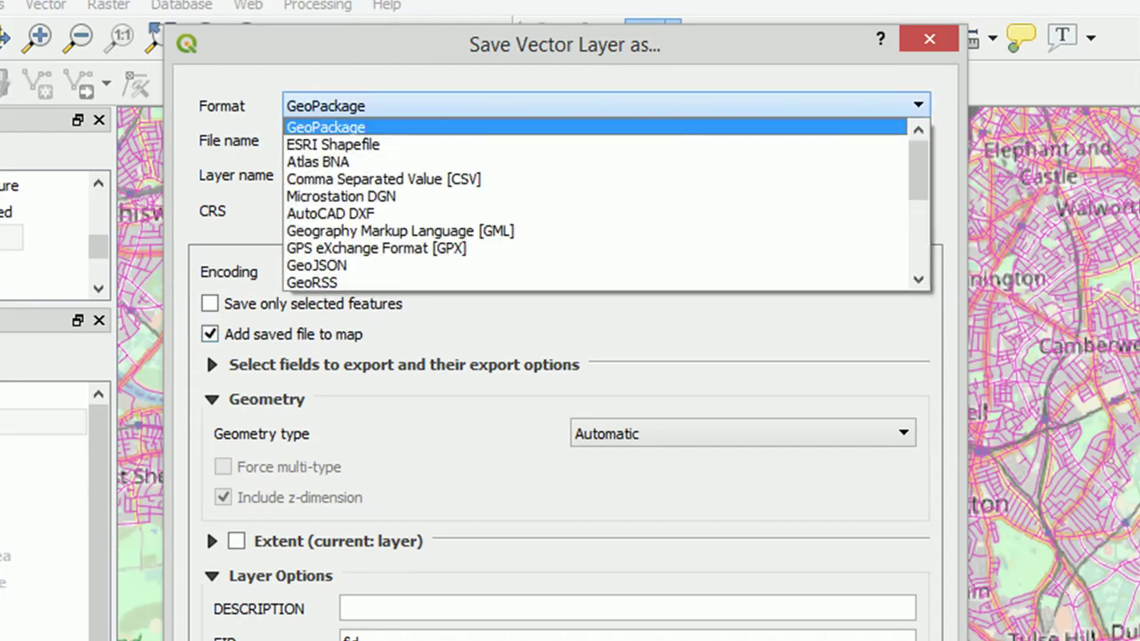
{"action": "key", "text": "Down"}
{"action": "key", "text": "Return"}
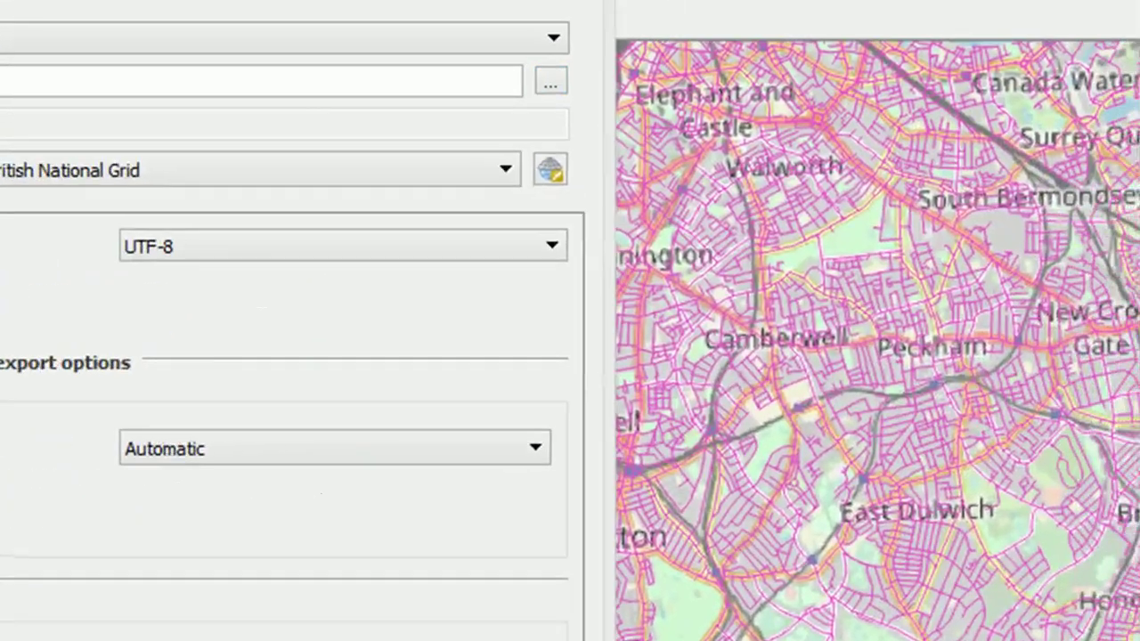
Export only the selected TQ_Road features to road_clip.shp and add it to the map
{"action": "left_click", "coordinate": [916, 140]}
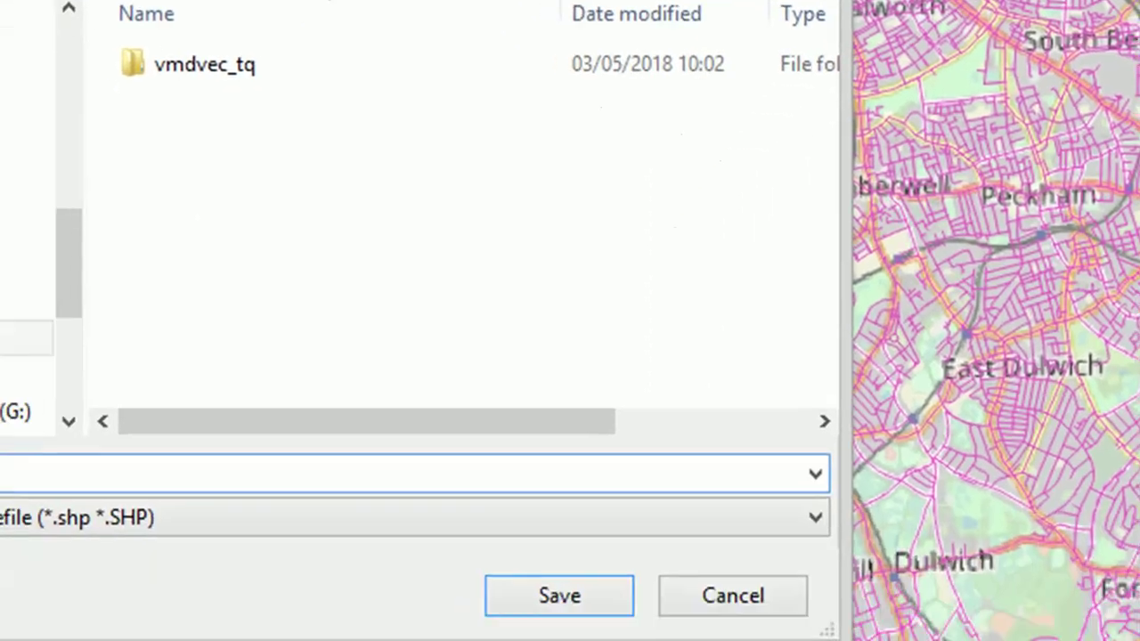
{"action": "type", "text": "road"}
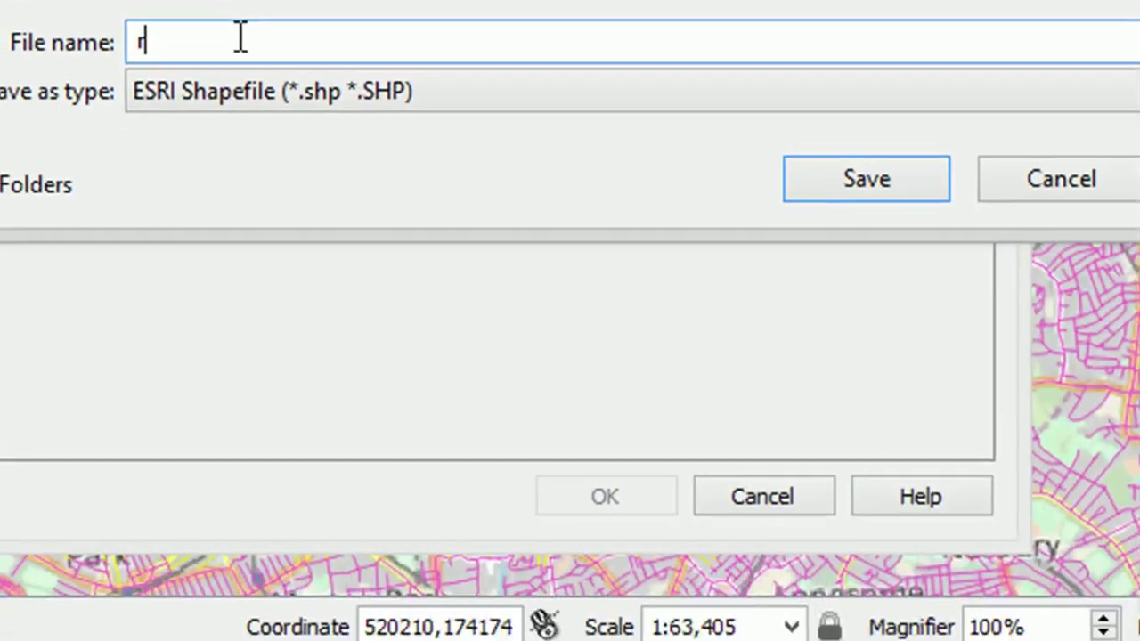
{"action": "type", "text": "_clip"}
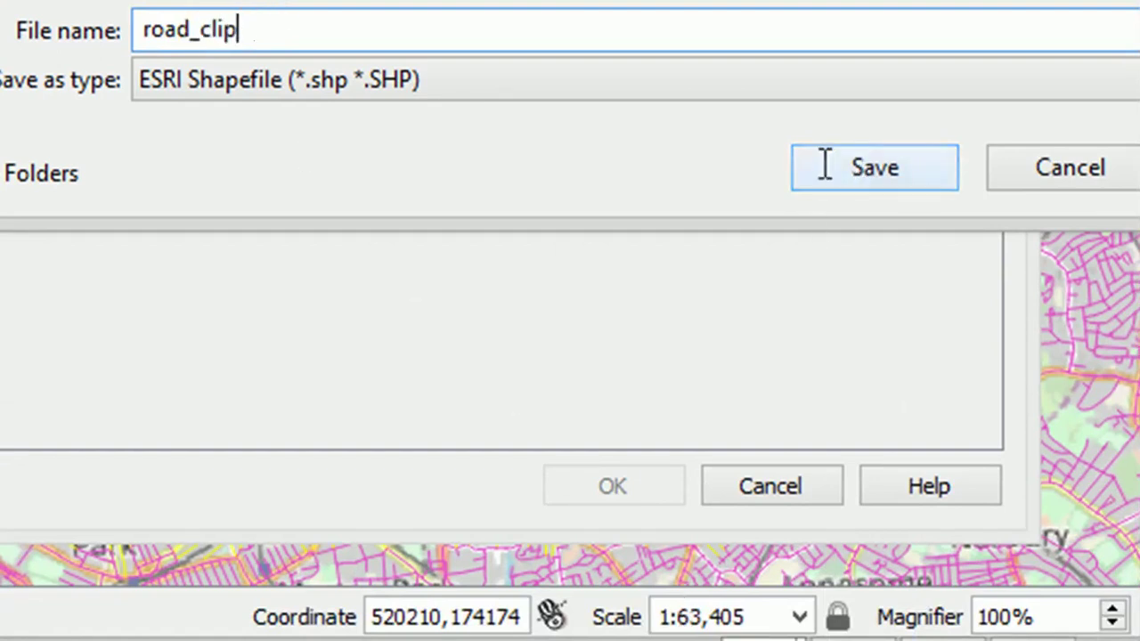
{"action": "left_click", "coordinate": [917, 162]}
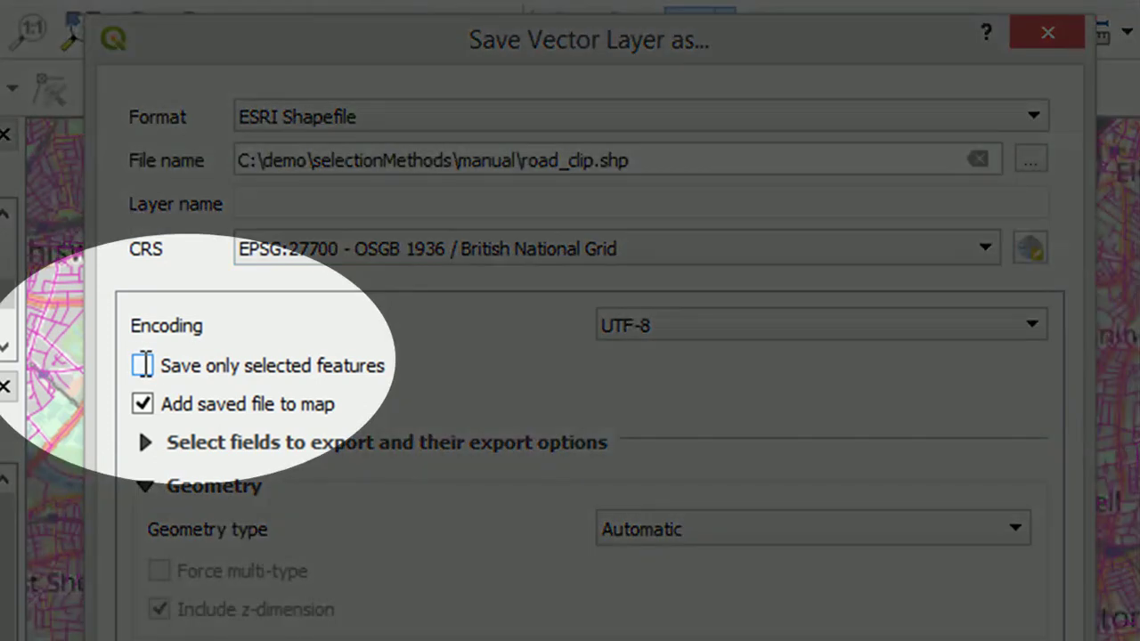
{"action": "left_click", "coordinate": [142, 365]}
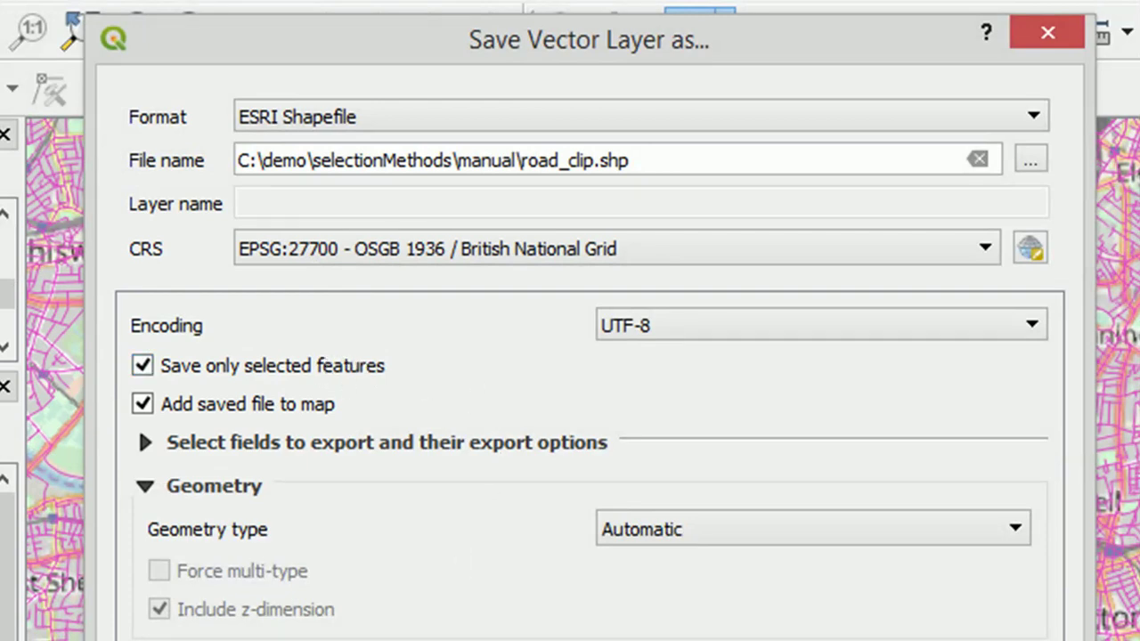
{"action": "key", "text": "Return"}
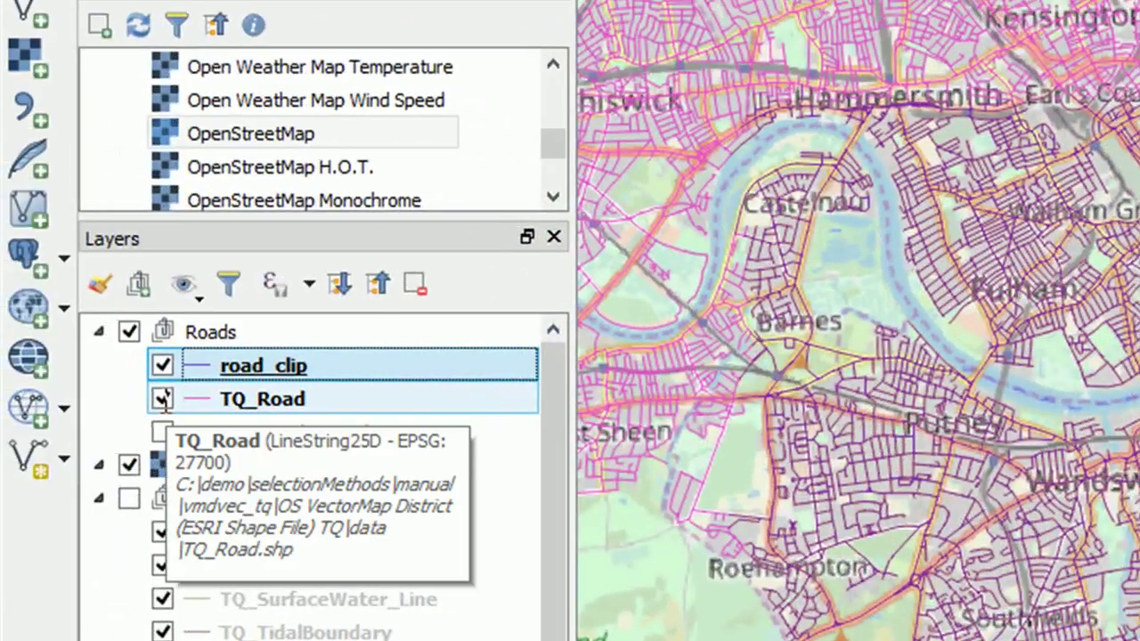
Switch off TQ_Road and the OpenStreetMap basemap so only road_clip is drawn
{"action": "left_click", "coordinate": [162, 399]}
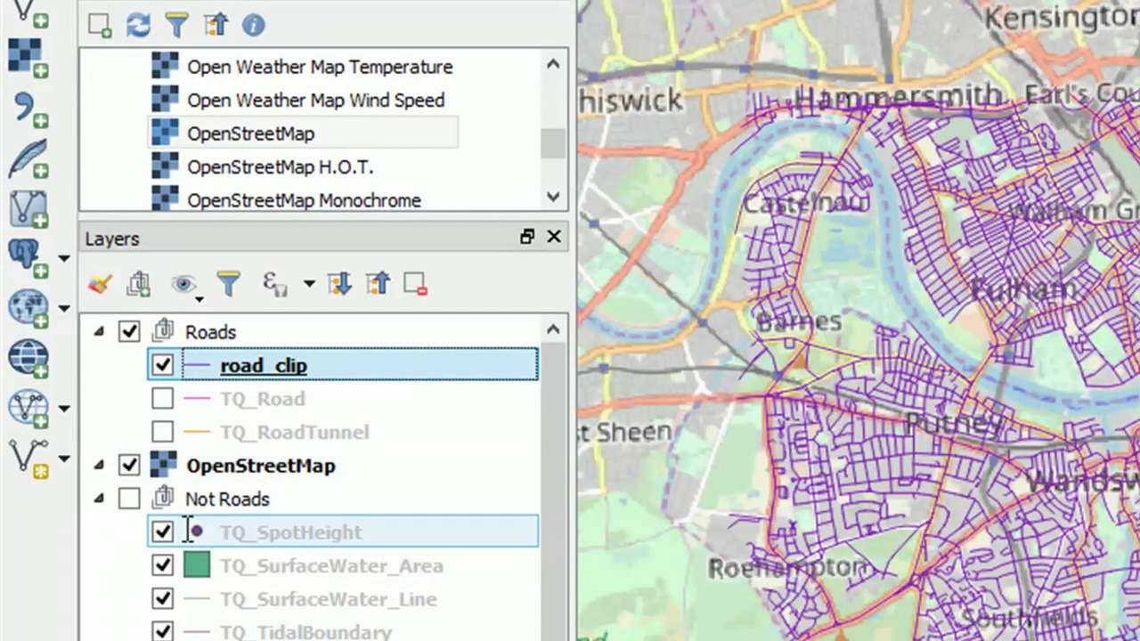
{"action": "left_click", "coordinate": [129, 464]}
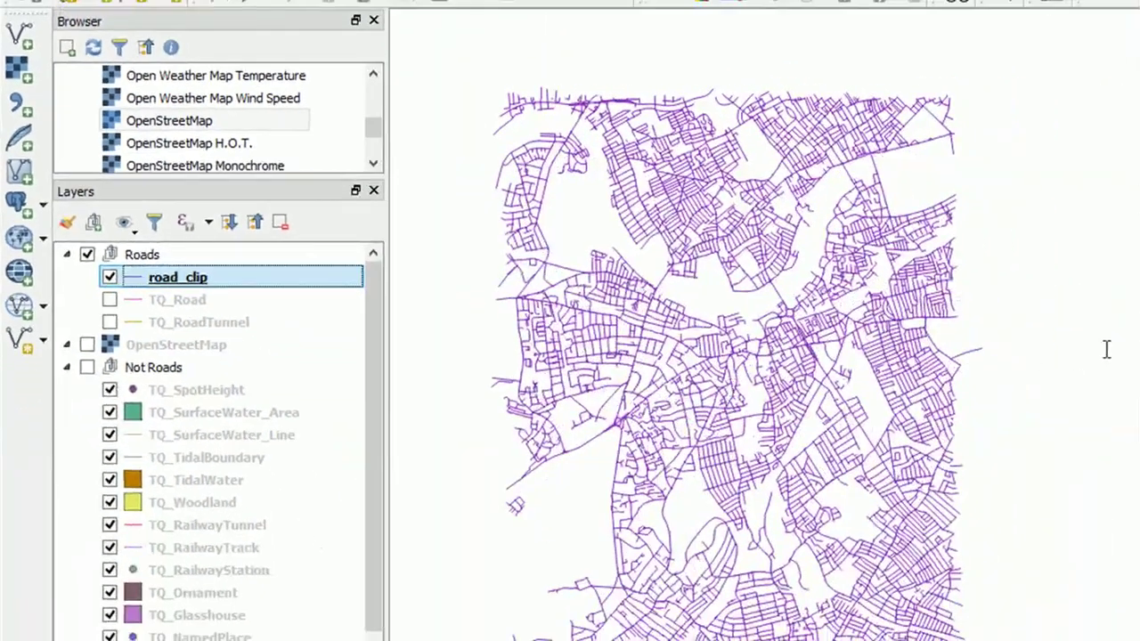
{"action": "left_click", "coordinate": [1074, 356]}
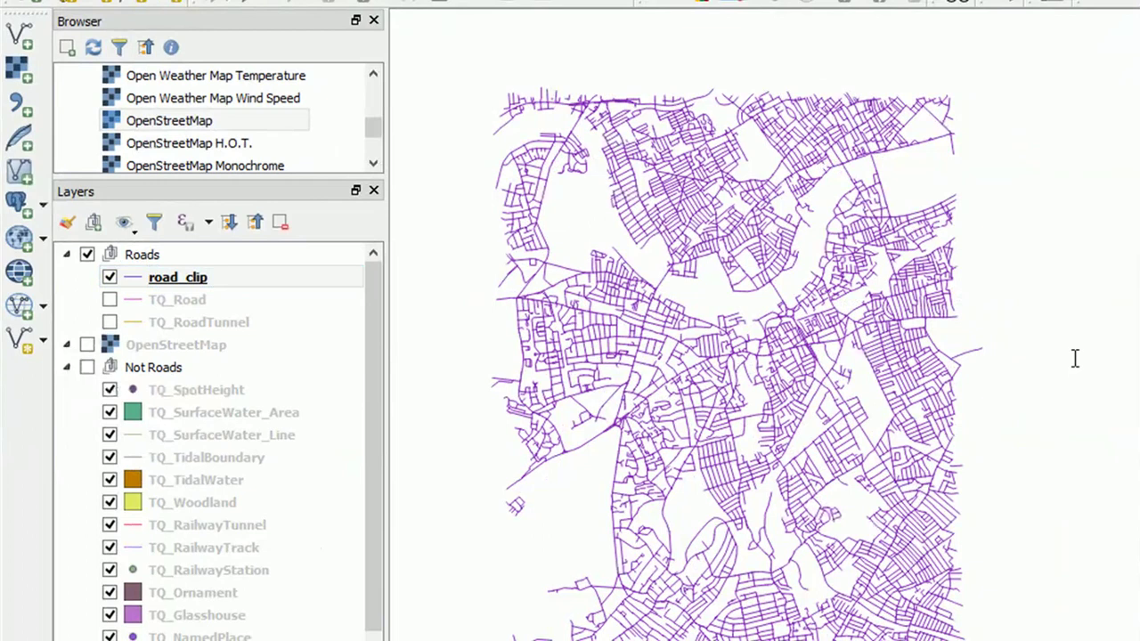